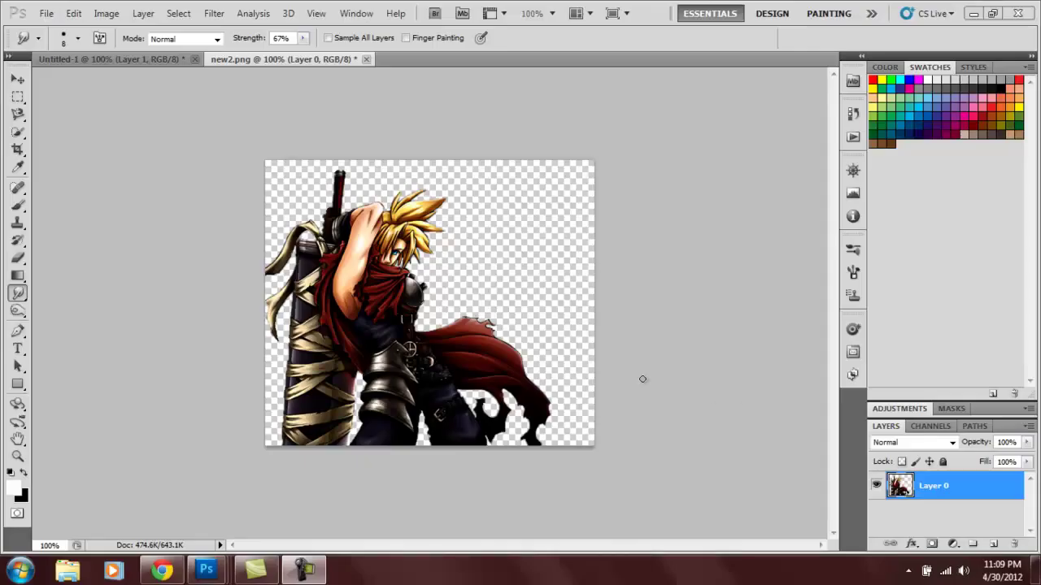
After viewing the example banner, create a blank white 500 × 200 px document
{"action": "left_click", "coordinate": [164, 62]}
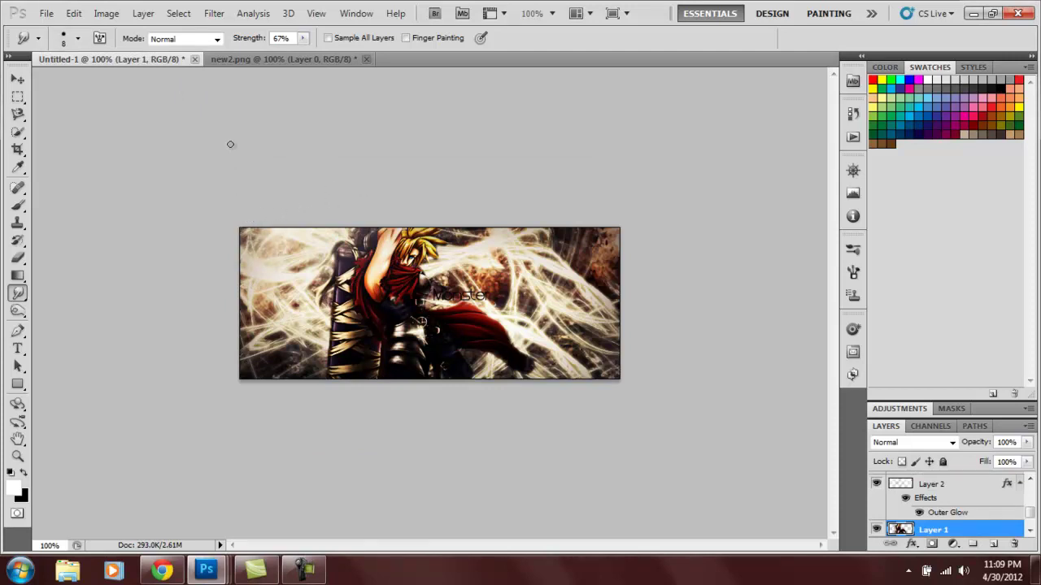
{"action": "left_click", "coordinate": [240, 60]}
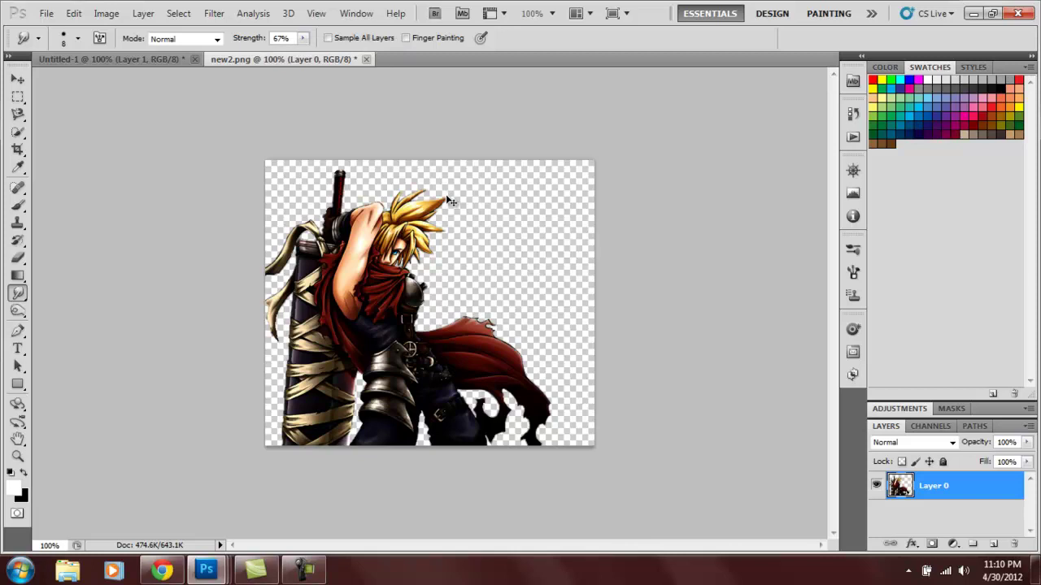
{"action": "key", "text": "ctrl+n"}
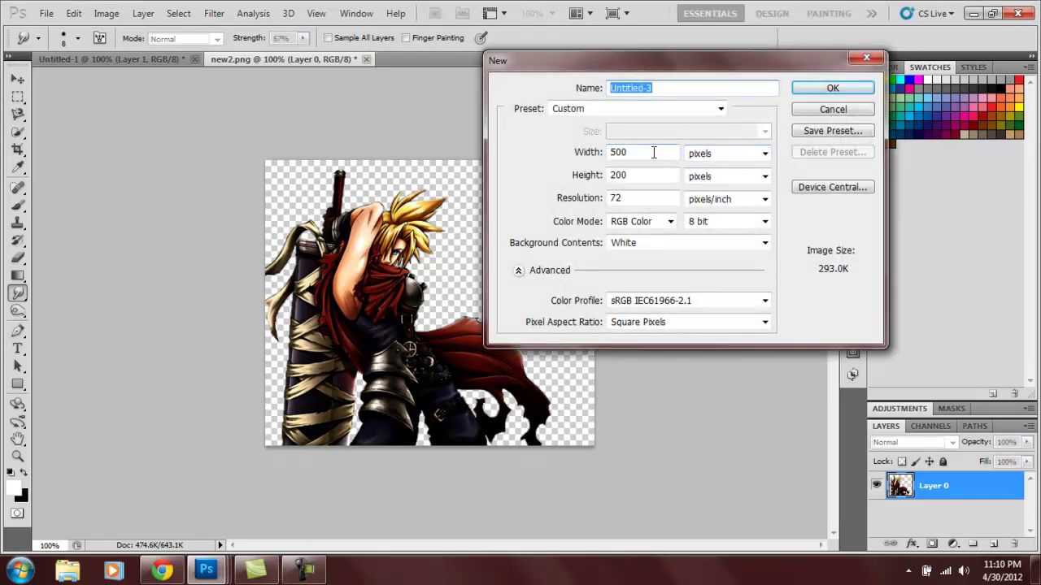
{"action": "double_click", "coordinate": [653, 152]}
{"action": "double_click", "coordinate": [641, 176]}
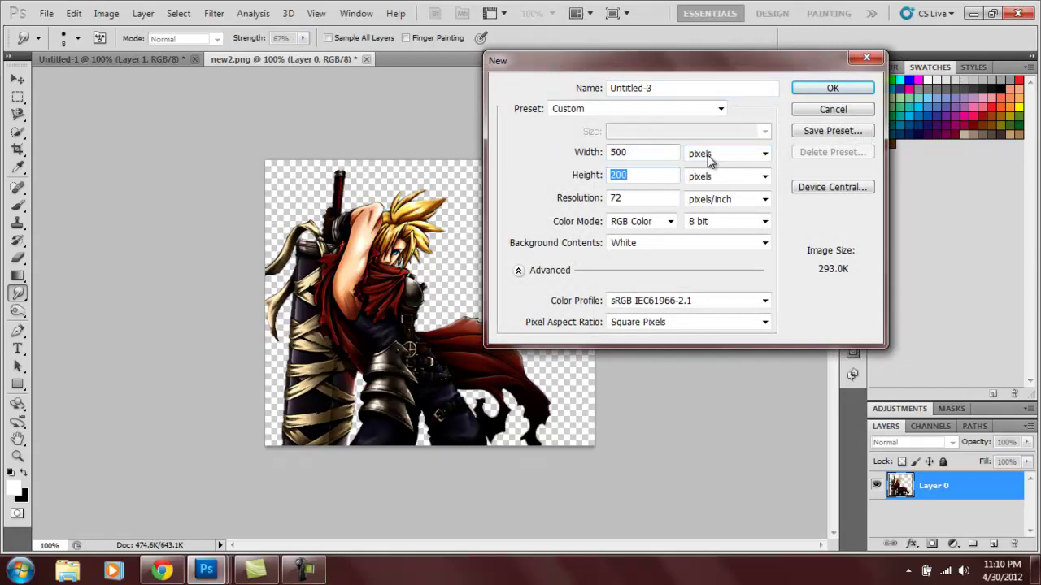
{"action": "left_click", "coordinate": [831, 87]}
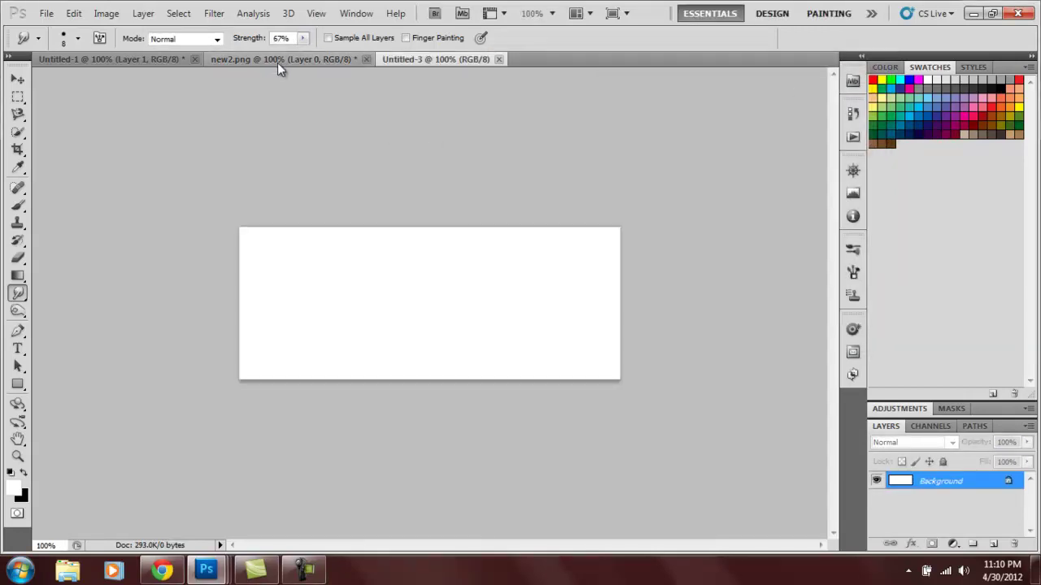
Drag the character from new2.png into Untitled-3, scale it to about 78% and position it
{"action": "left_click", "coordinate": [277, 63]}
{"action": "left_click", "coordinate": [17, 79]}
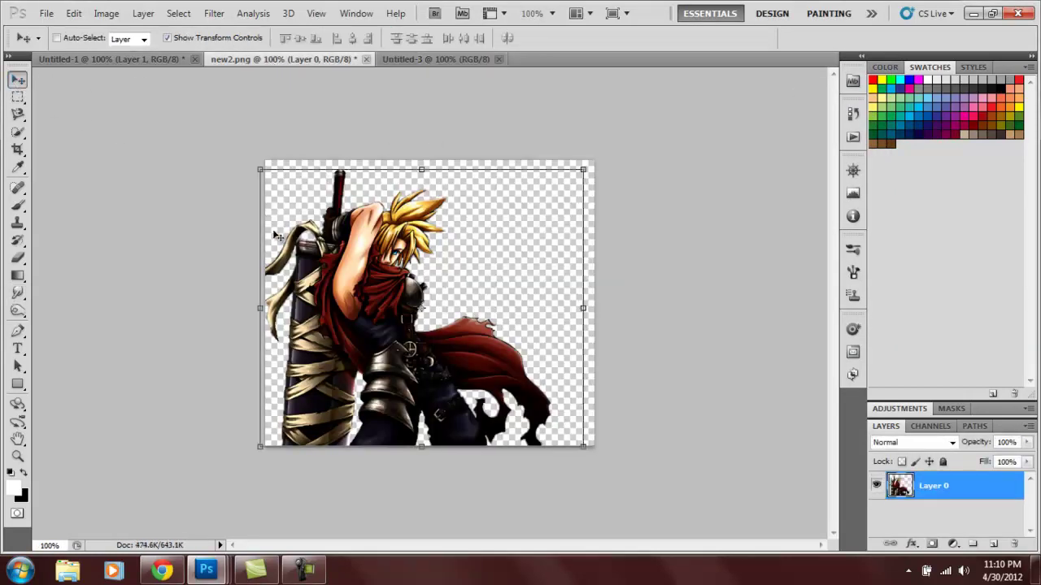
{"action": "left_click_drag", "start_coordinate": [276, 235], "coordinate": [405, 330]}
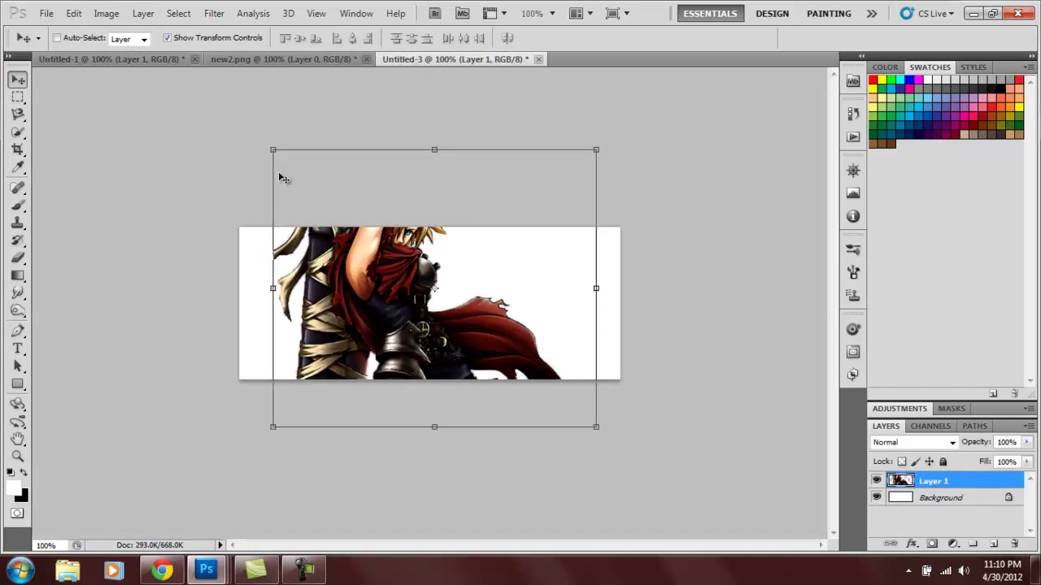
{"action": "left_click_drag", "start_coordinate": [270, 143], "coordinate": [329, 231]}
{"action": "left_click_drag", "start_coordinate": [390, 286], "coordinate": [333, 276]}
{"action": "key", "text": "Return"}
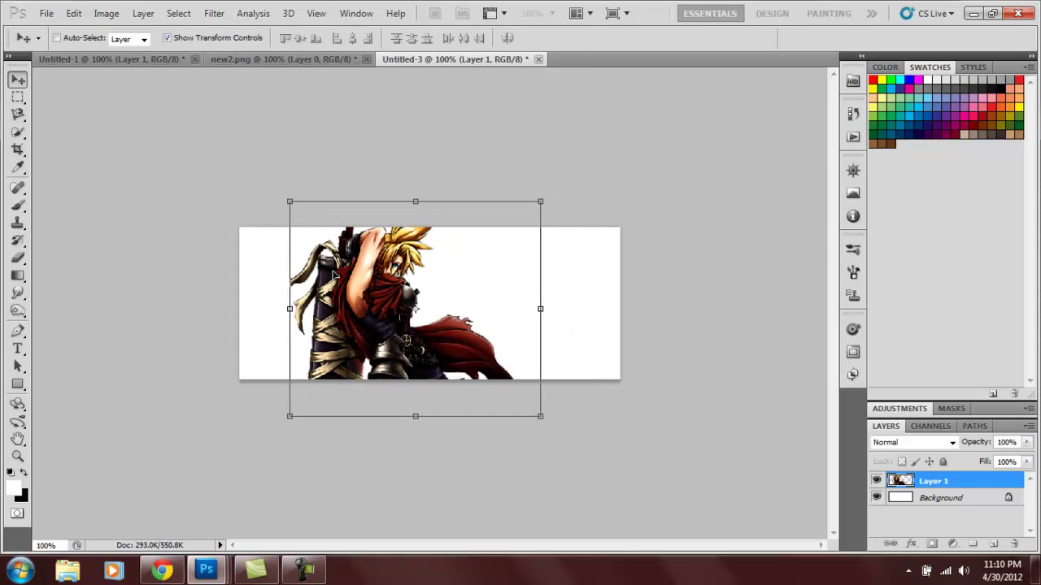
Rename the character layer to 'Render'
{"action": "double_click", "coordinate": [948, 485]}
{"action": "left_click", "coordinate": [918, 125]}
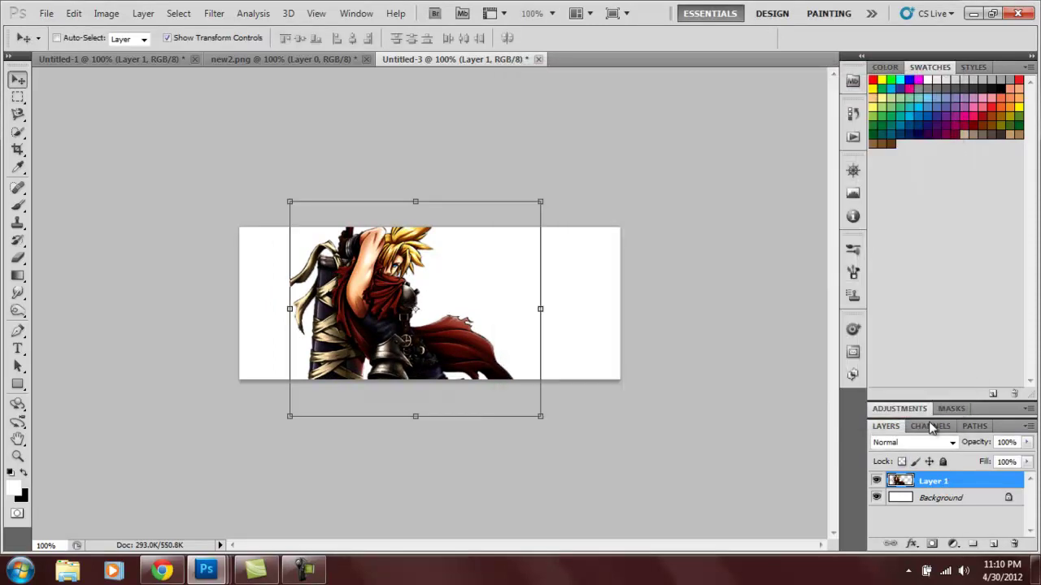
{"action": "double_click", "coordinate": [931, 481]}
{"action": "type", "text": "Render"}
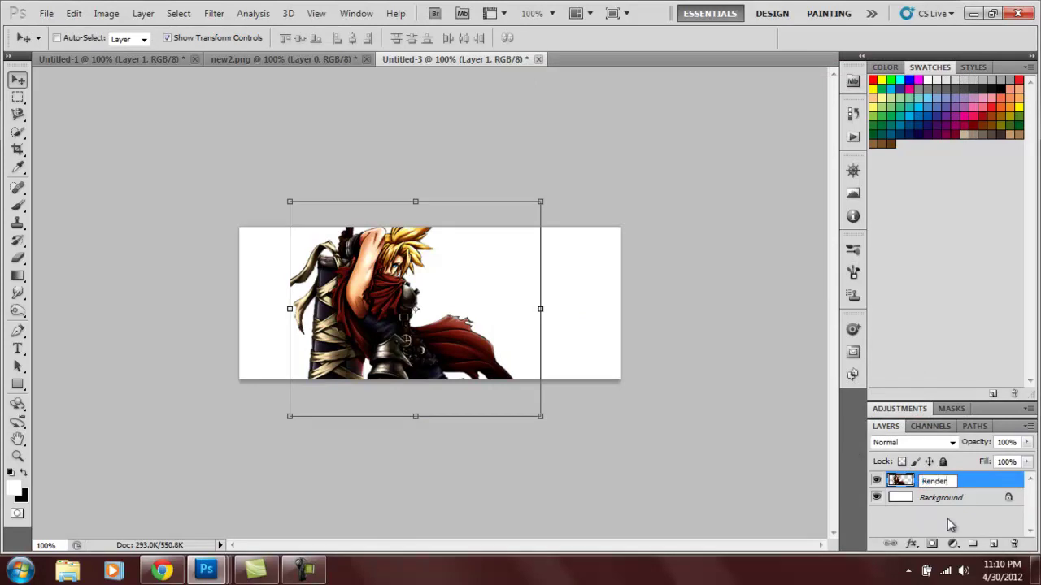
{"action": "left_click", "coordinate": [948, 518]}
{"action": "left_click", "coordinate": [941, 485]}
Duplicate Render, hide the original, and enlarge the copy to about 166% in place
{"action": "key", "text": "ctrl+j"}
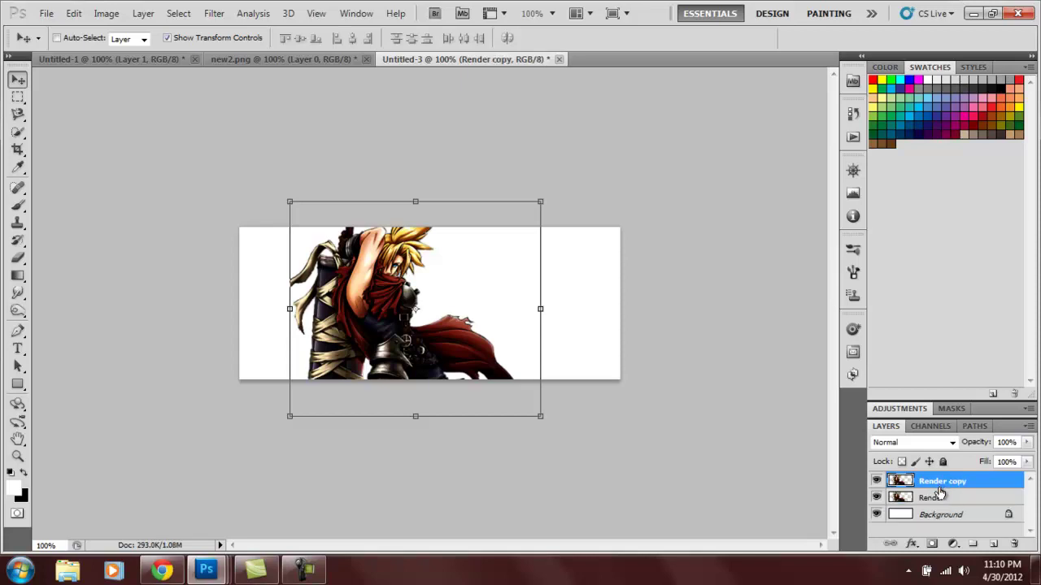
{"action": "left_click", "coordinate": [877, 498]}
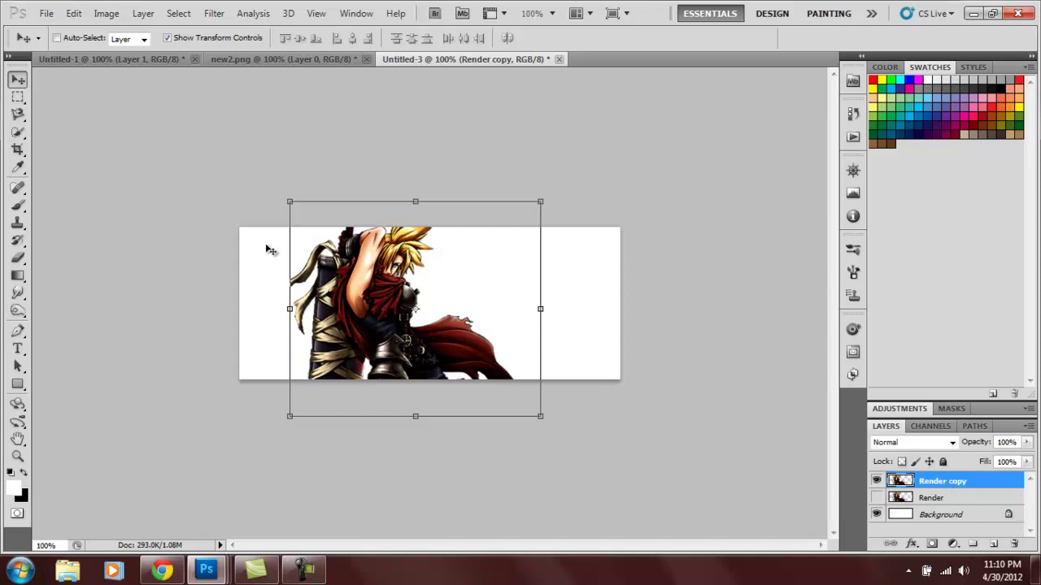
{"action": "left_click_drag", "start_coordinate": [288, 203], "coordinate": [108, 269]}
{"action": "key", "text": "shift+Down"}
{"action": "key", "text": "shift+Down"}
{"action": "key", "text": "shift+Down"}
{"action": "key", "text": "shift+Down"}
{"action": "key", "text": "shift+Down"}
{"action": "key", "text": "shift+Down"}
{"action": "key", "text": "Down"}
{"action": "key", "text": "Down"}
{"action": "key", "text": "Down"}
{"action": "key", "text": "Down"}
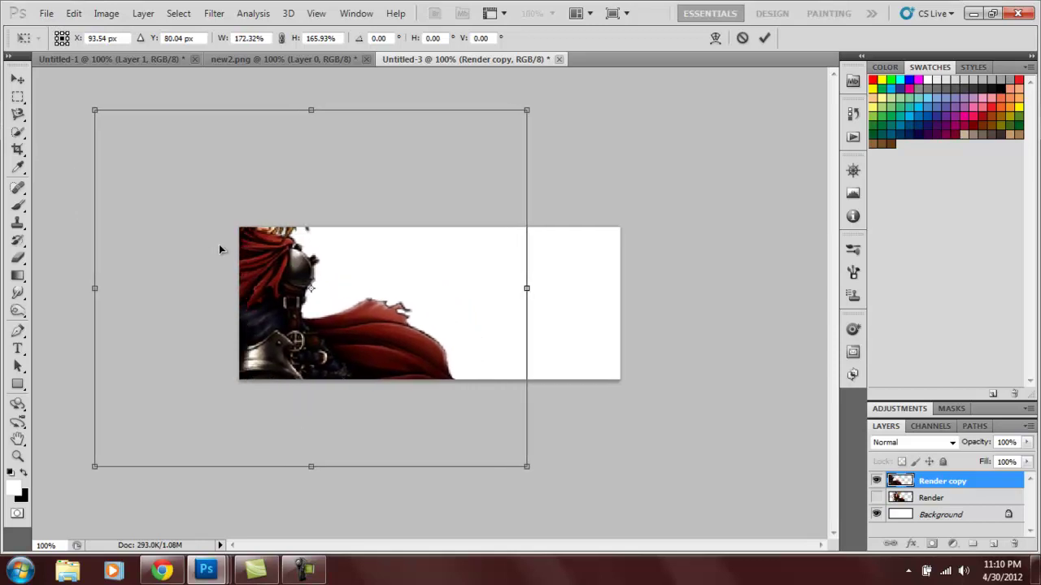
{"action": "key", "text": "Left"}
{"action": "key", "text": "Left"}
{"action": "key", "text": "Left"}
{"action": "left_click_drag", "start_coordinate": [219, 245], "coordinate": [215, 244]}
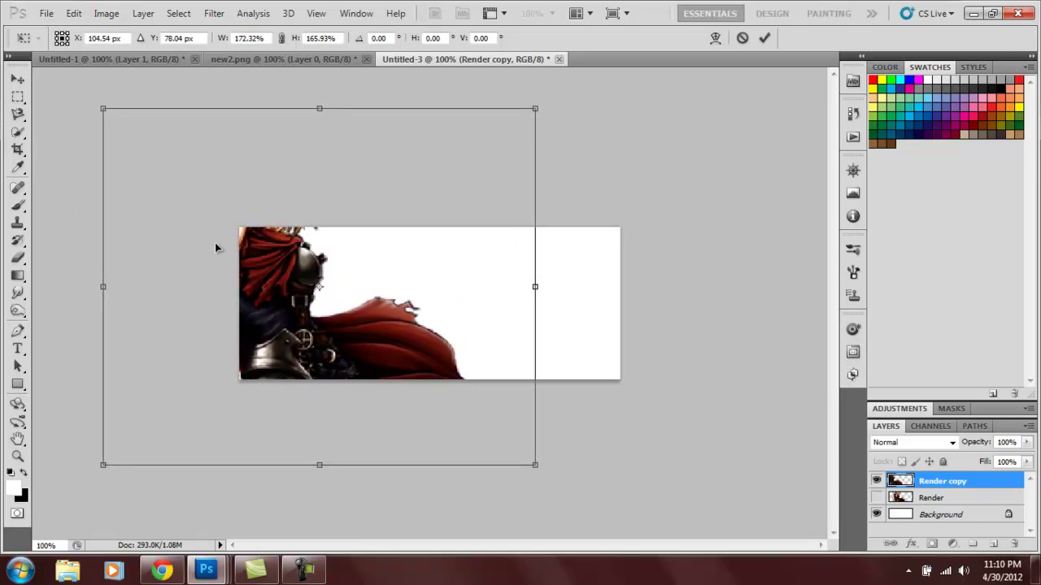
{"action": "key", "text": "Return"}
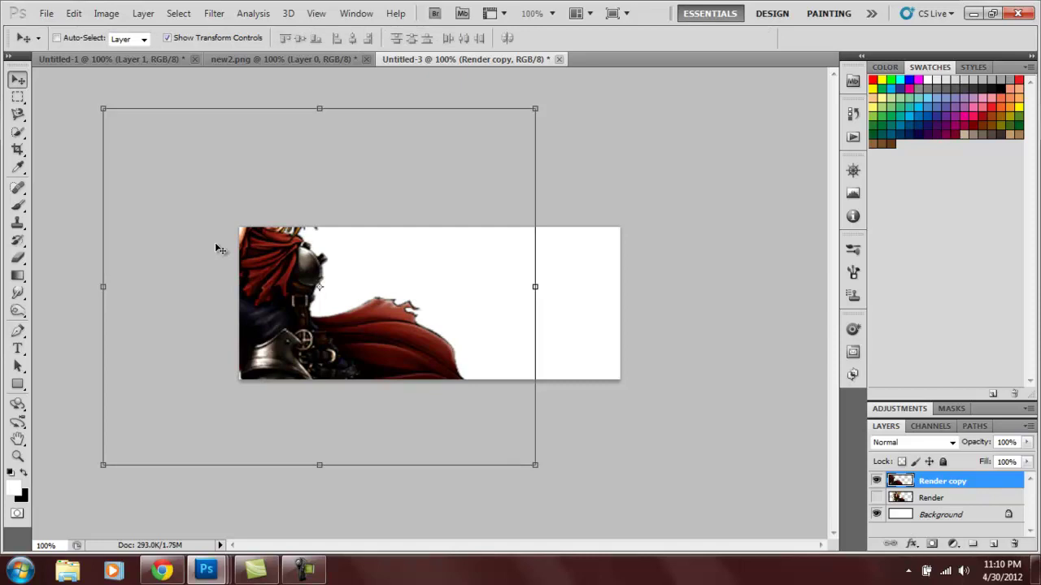
Duplicate the enlarged copy, move it right and flip it horizontally
{"action": "key", "text": "ctrl+j"}
{"action": "left_click_drag", "start_coordinate": [217, 245], "coordinate": [572, 257]}
{"action": "key", "text": "ctrl+minus"}
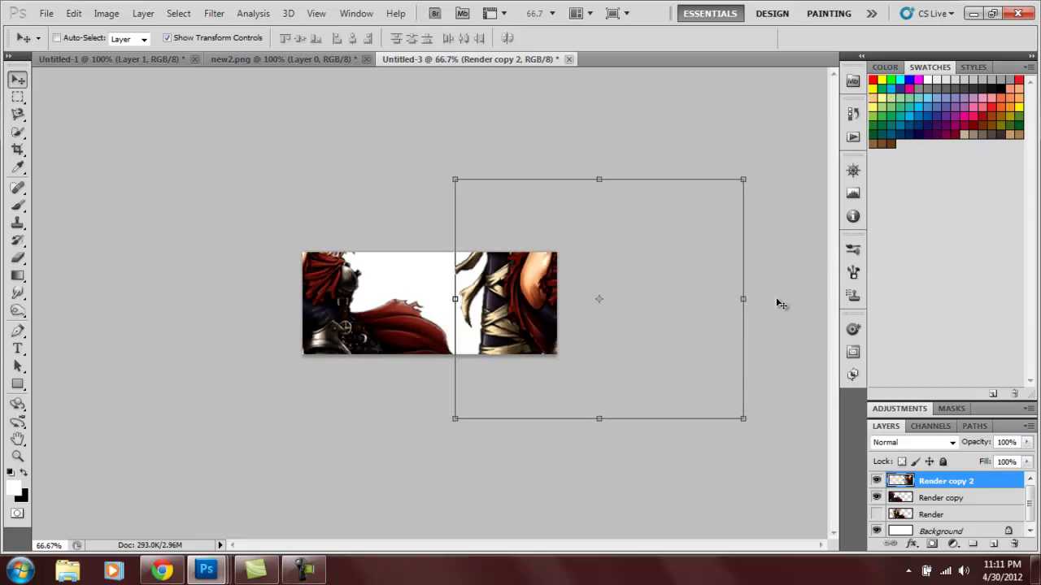
{"action": "left_click_drag", "start_coordinate": [746, 299], "coordinate": [387, 310]}
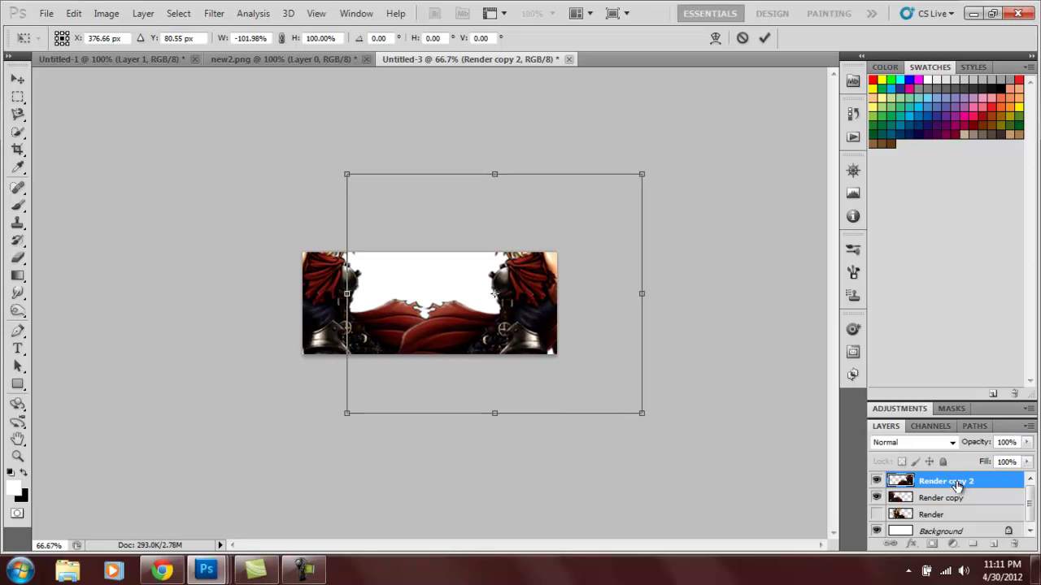
{"action": "left_click_drag", "start_coordinate": [635, 343], "coordinate": [527, 309]}
{"action": "key", "text": "Return"}
Duplicate again as Render copy 3, enlarge it to about 127% and shift it left and down
{"action": "key", "text": "ctrl+j"}
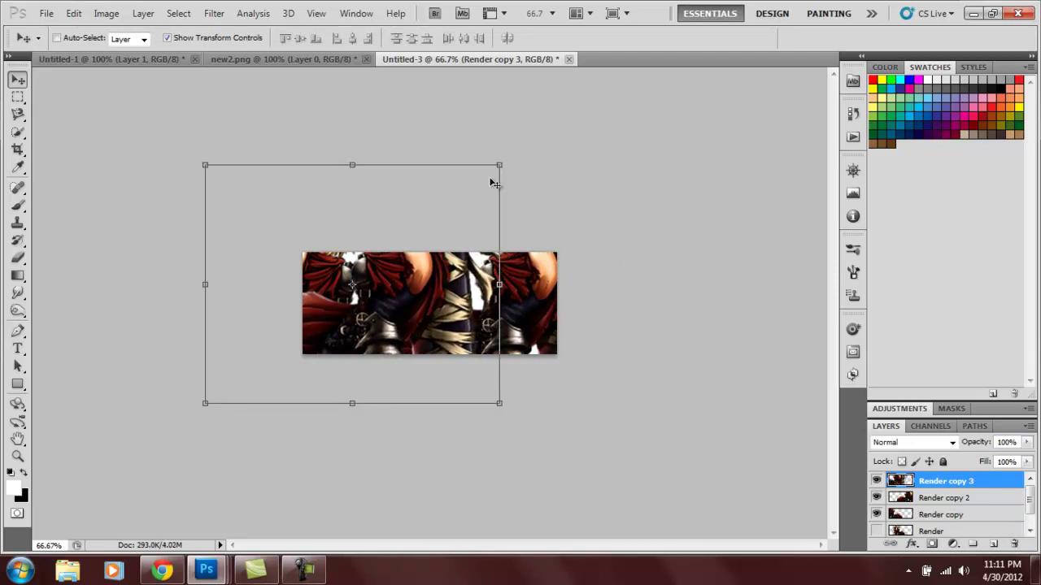
{"action": "left_click_drag", "start_coordinate": [498, 167], "coordinate": [598, 130]}
{"action": "left_click_drag", "start_coordinate": [537, 204], "coordinate": [482, 230]}
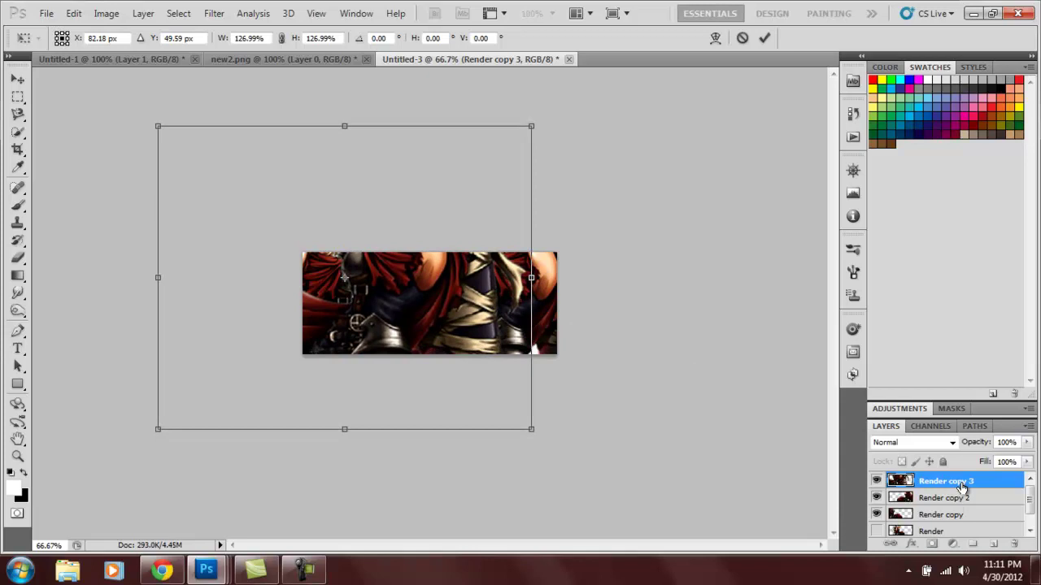
Merge the character copies into one Render copy 2 layer placed beneath Render
{"action": "key", "text": "Return"}
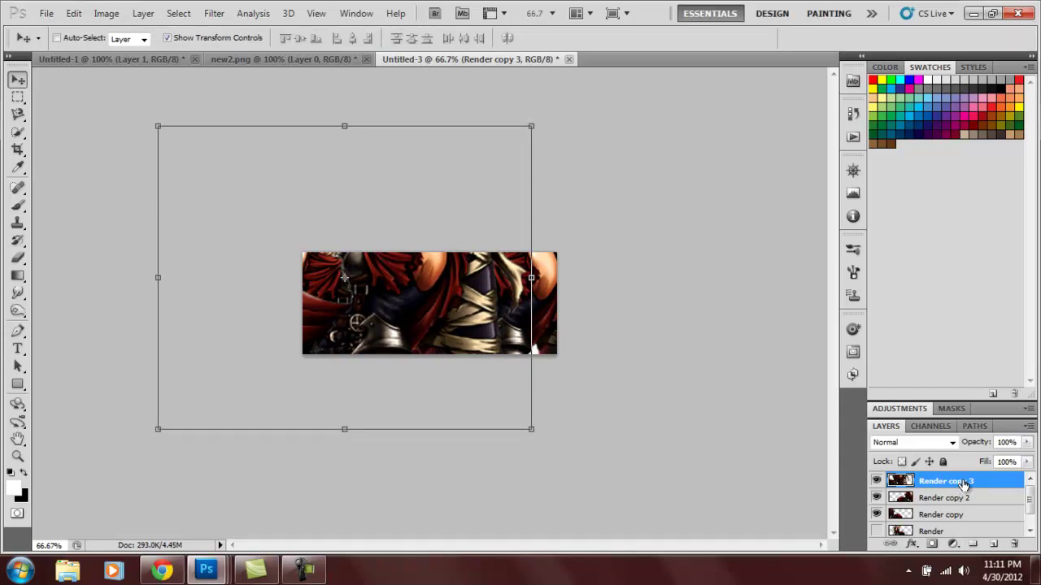
{"action": "left_click_drag", "start_coordinate": [964, 483], "coordinate": [955, 523]}
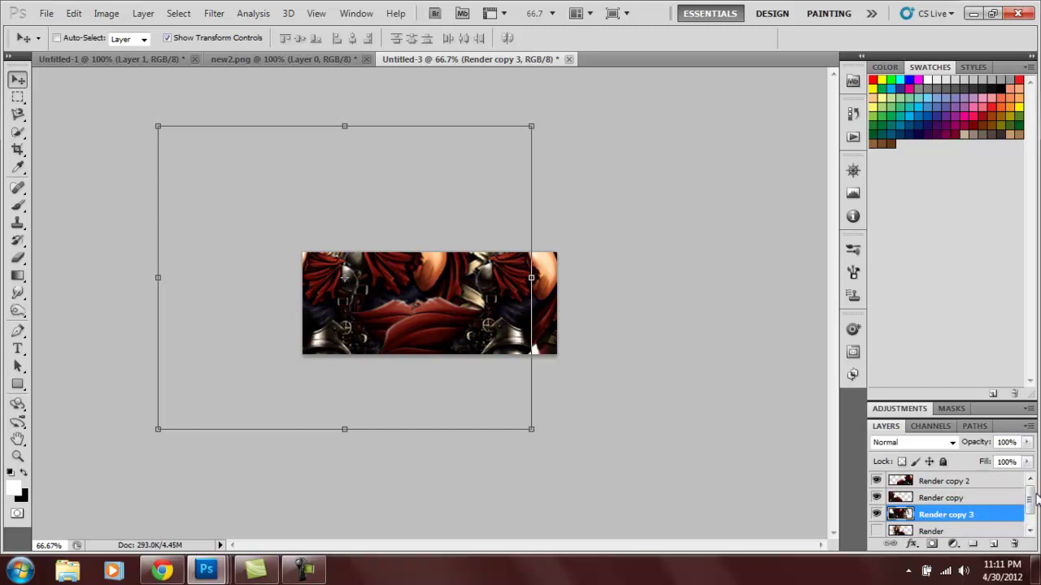
{"action": "scroll", "coordinate": [1029, 501], "scroll_direction": "down", "scroll_amount": 1}
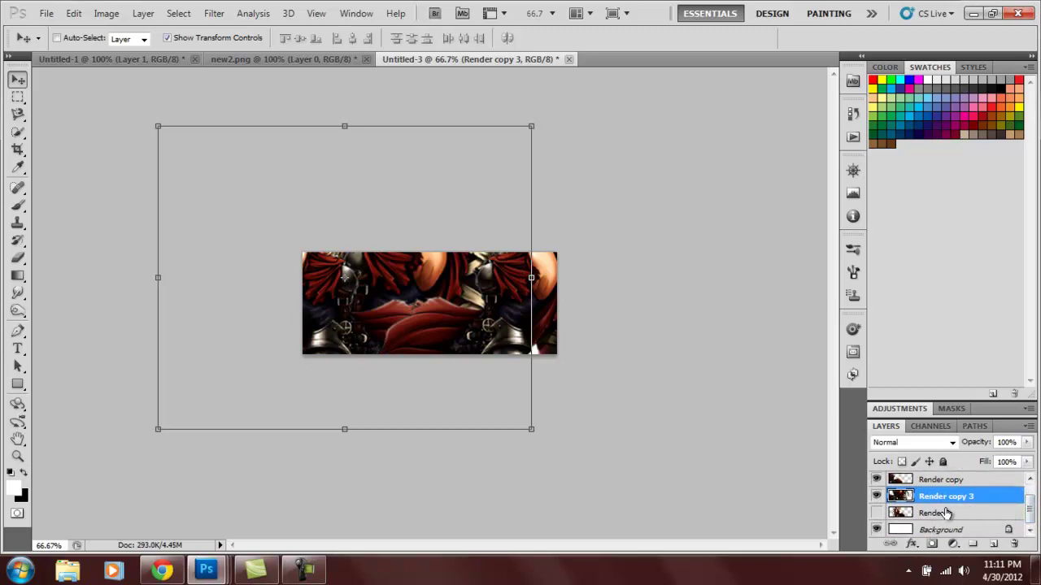
{"action": "scroll", "coordinate": [1031, 493], "scroll_direction": "up", "scroll_amount": 1}
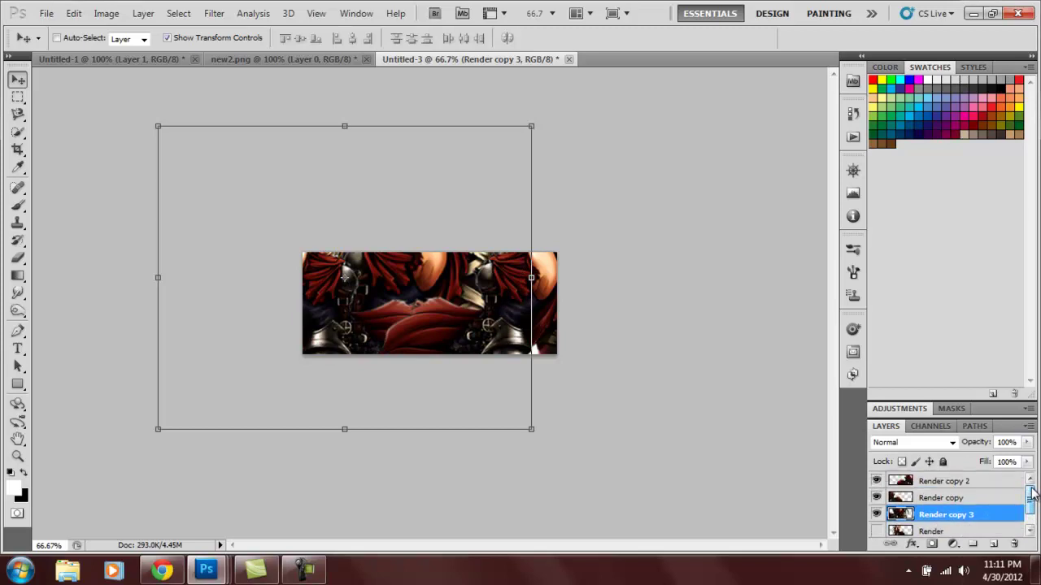
{"action": "left_click", "coordinate": [965, 499], "text": "shift"}
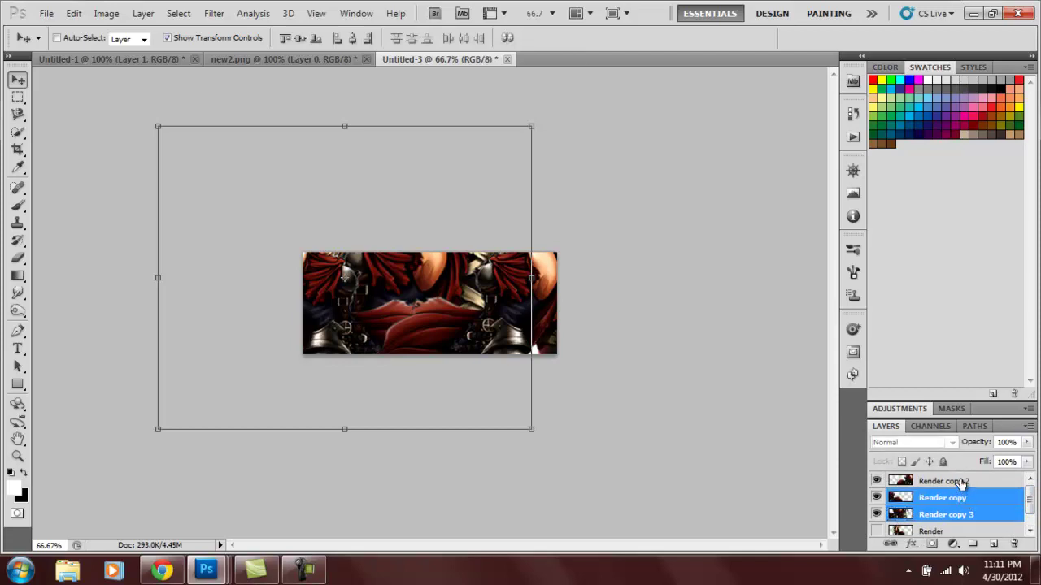
{"action": "left_click", "coordinate": [964, 481], "text": "shift"}
{"action": "key", "text": "ctrl+e"}
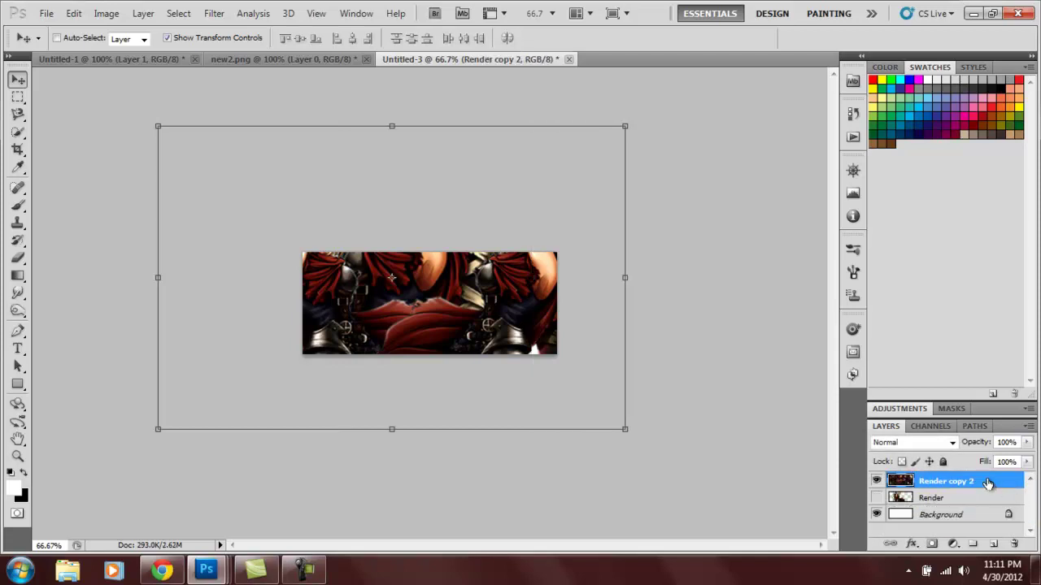
{"action": "left_click_drag", "start_coordinate": [987, 486], "coordinate": [978, 506]}
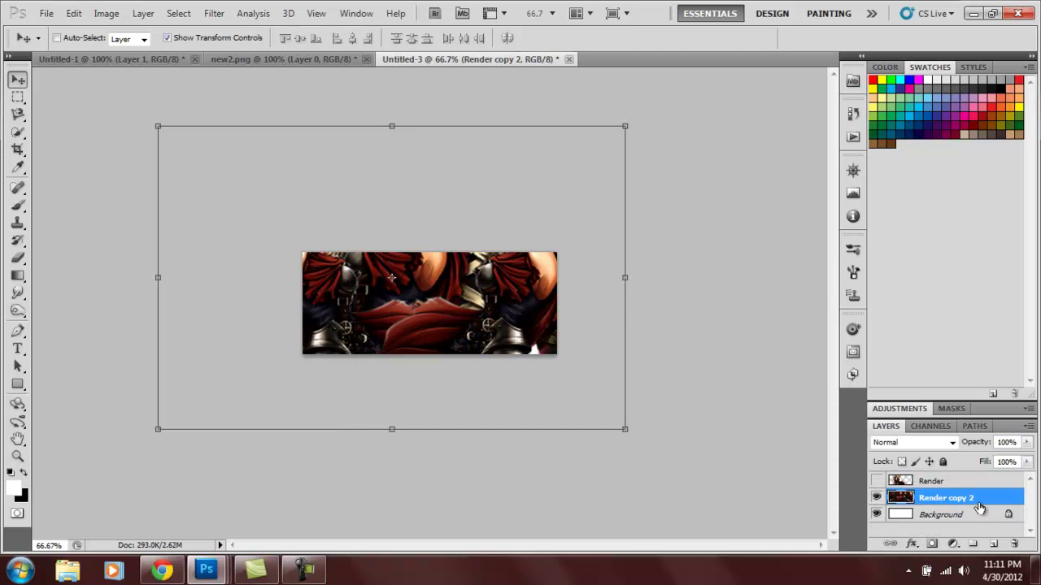
Click through the layers and finish with Render copy 2 selected
{"action": "left_click", "coordinate": [960, 483]}
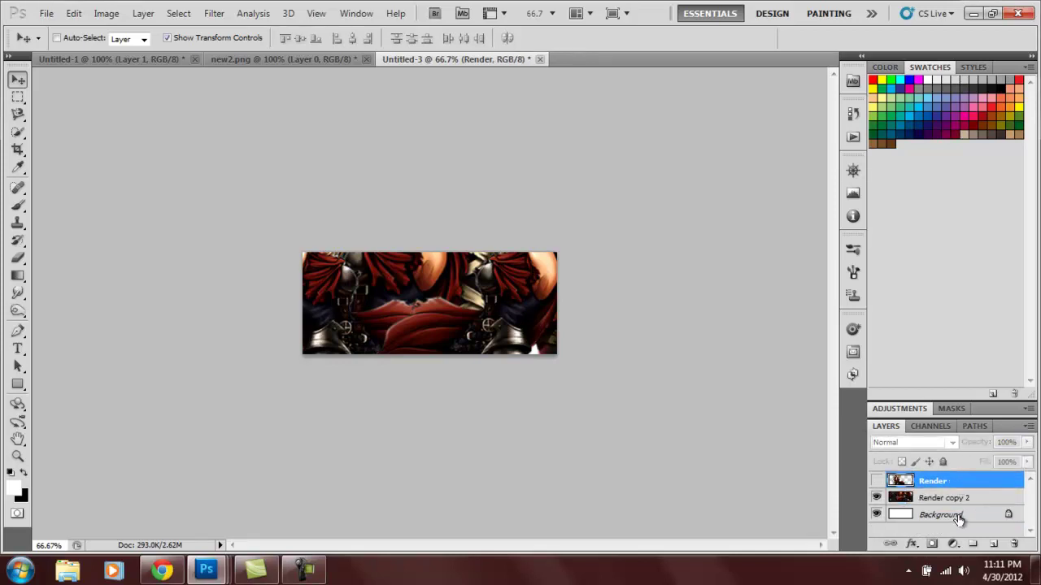
{"action": "left_click", "coordinate": [959, 519]}
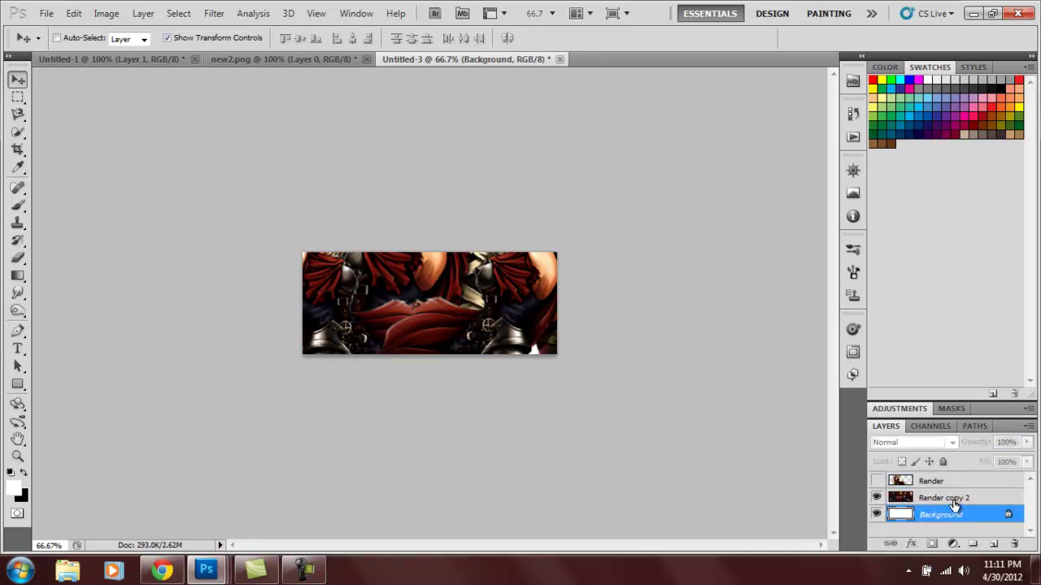
{"action": "left_click", "coordinate": [955, 504]}
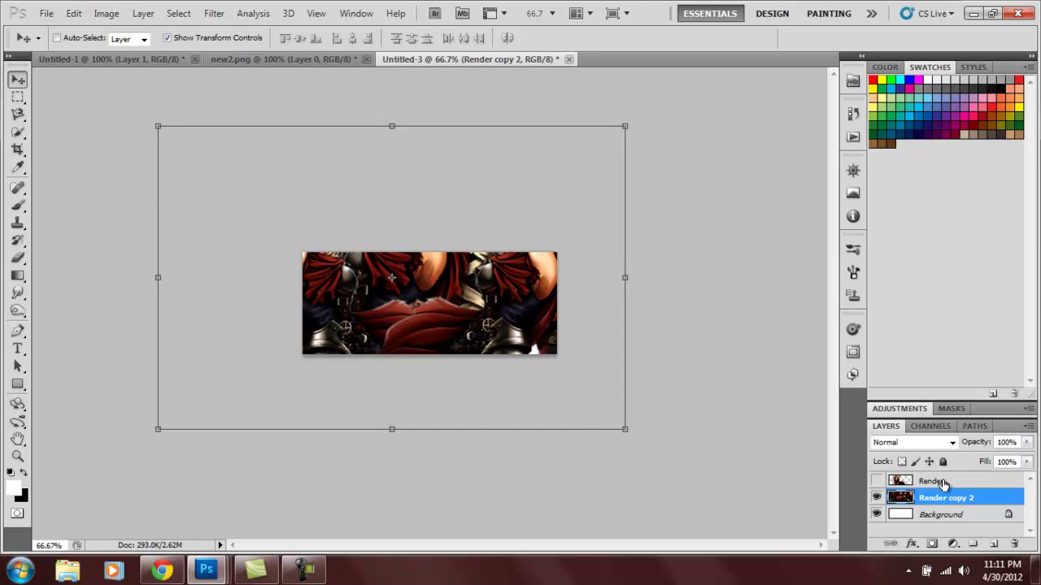
{"action": "left_click", "coordinate": [943, 484]}
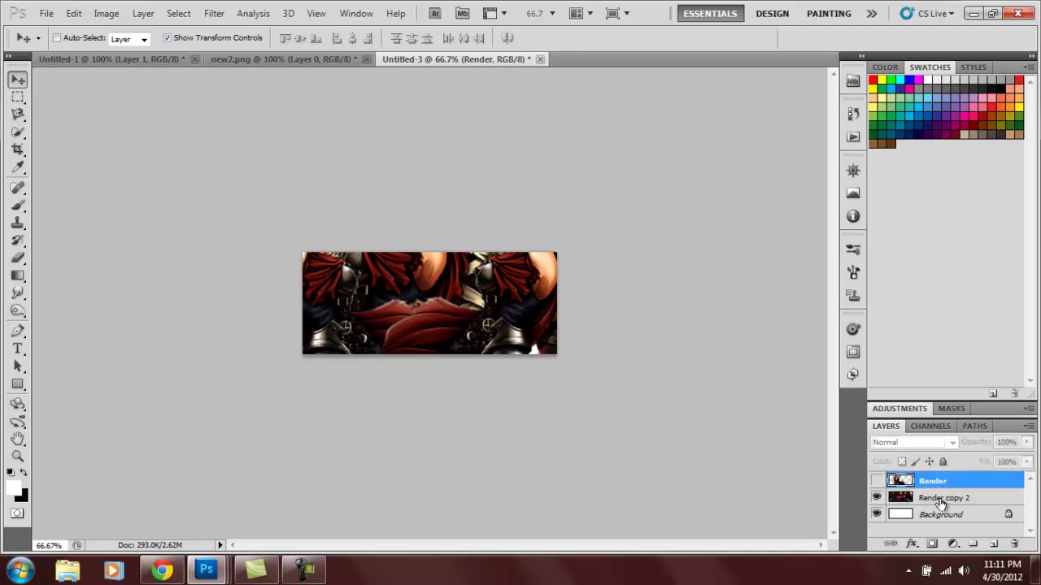
{"action": "left_click", "coordinate": [940, 499]}
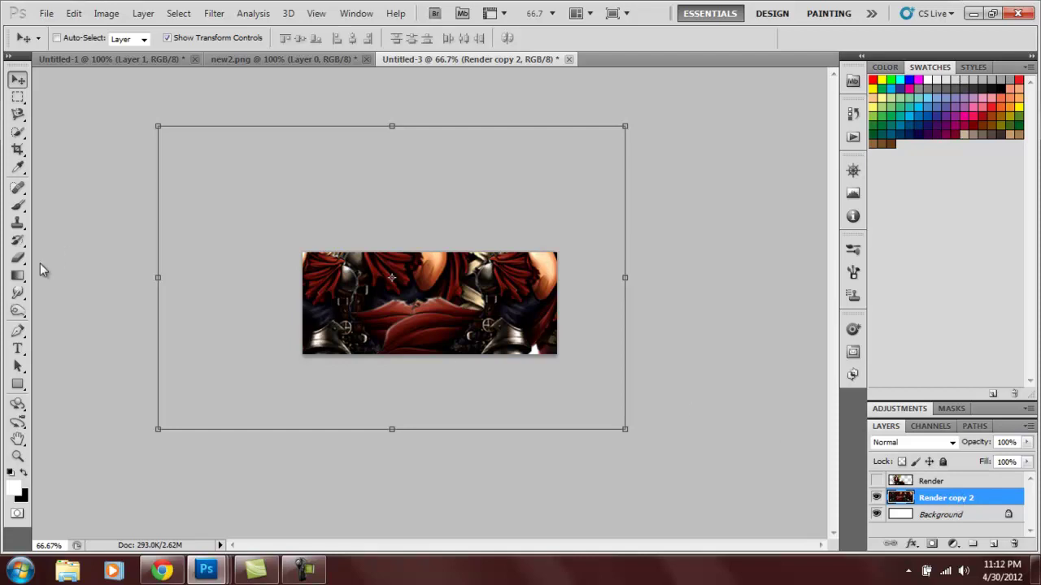
Select the Smudge tool and review its Shape Dynamics, Scattering and Transfer brush settings
{"action": "left_click", "coordinate": [18, 293]}
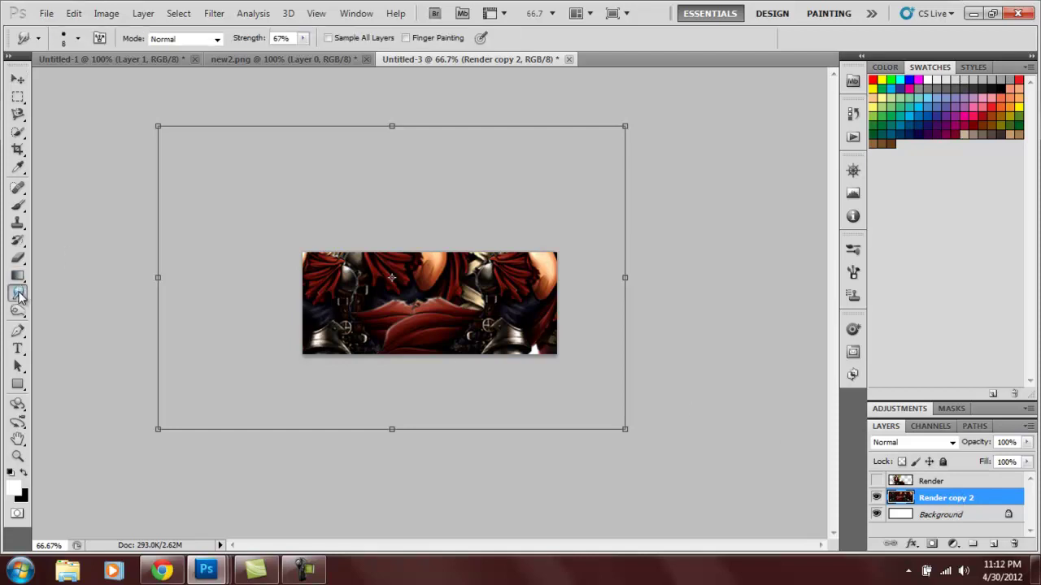
{"action": "left_click", "coordinate": [78, 38]}
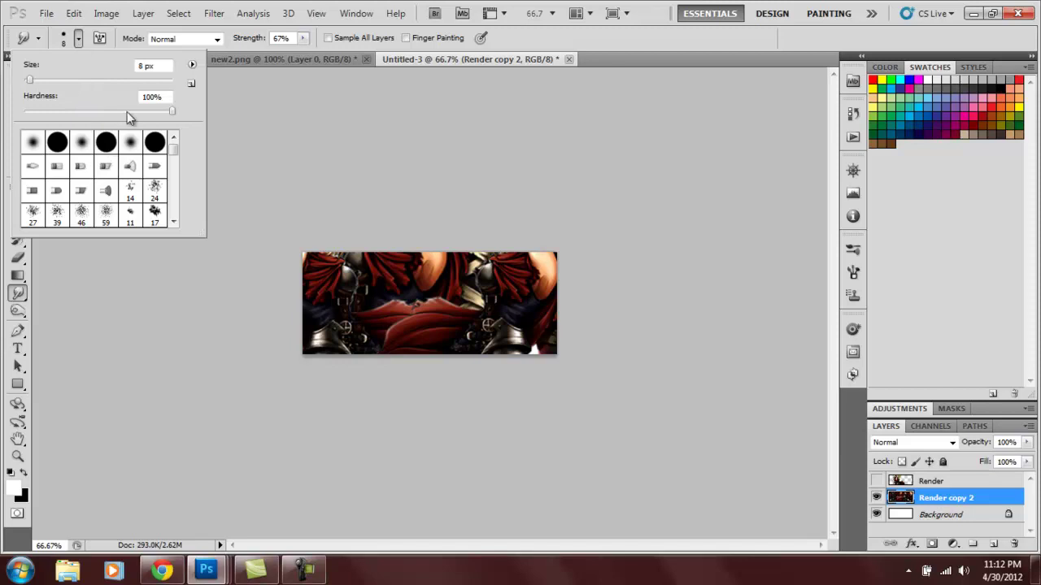
{"action": "left_click", "coordinate": [107, 36]}
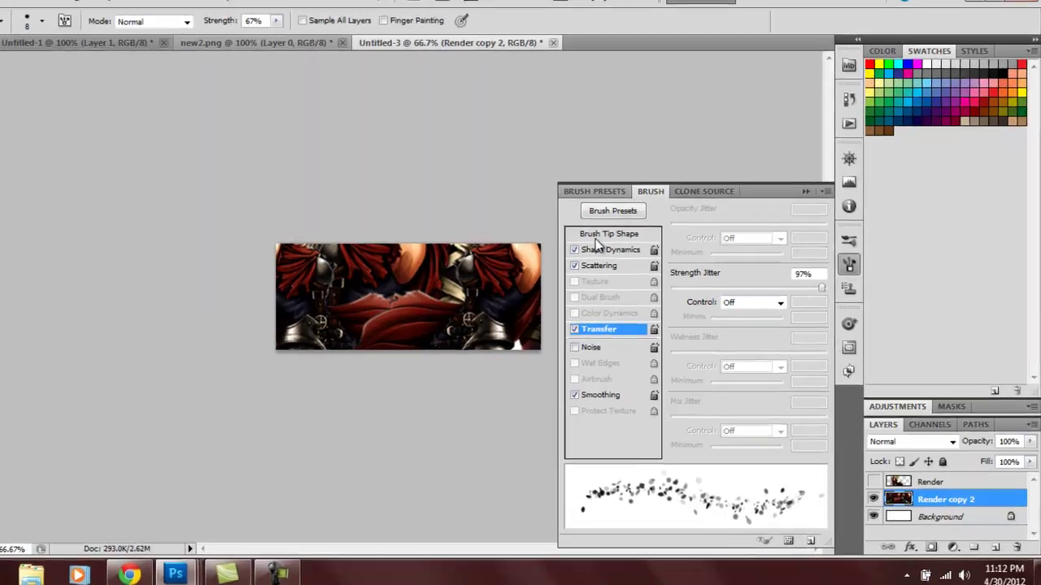
{"action": "left_click", "coordinate": [602, 249]}
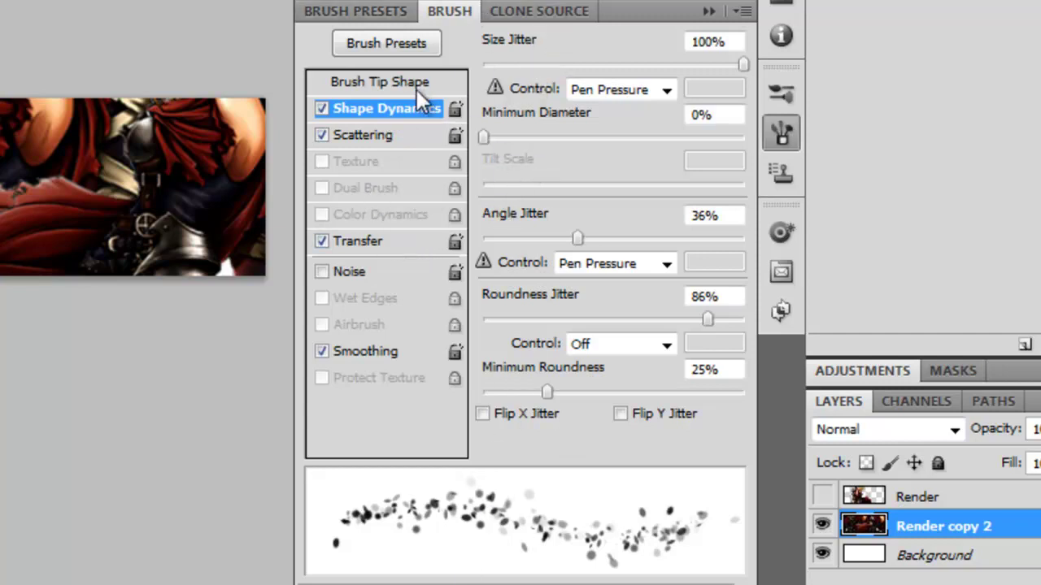
{"action": "left_click", "coordinate": [385, 140]}
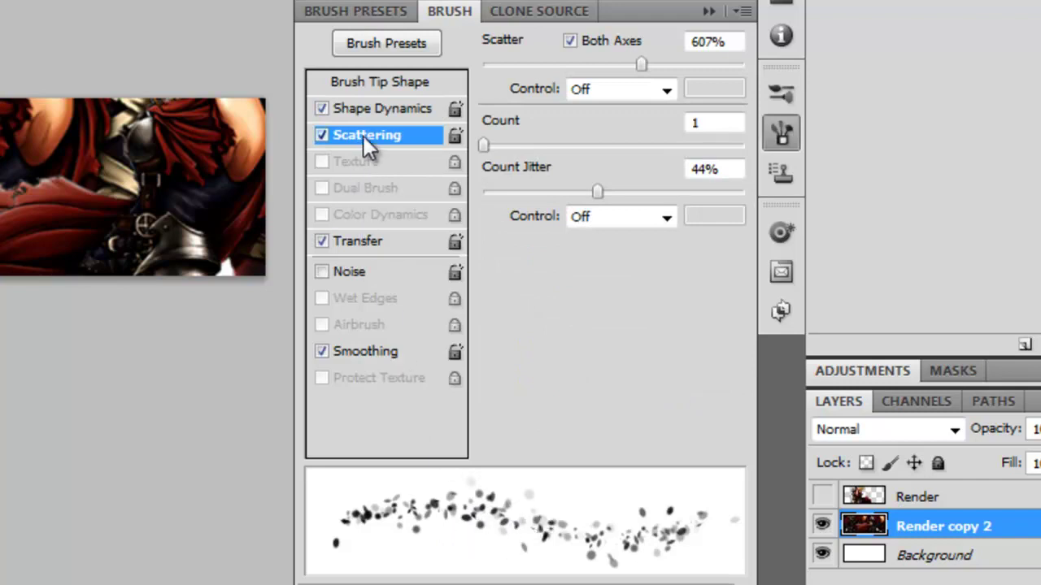
{"action": "left_click", "coordinate": [352, 241]}
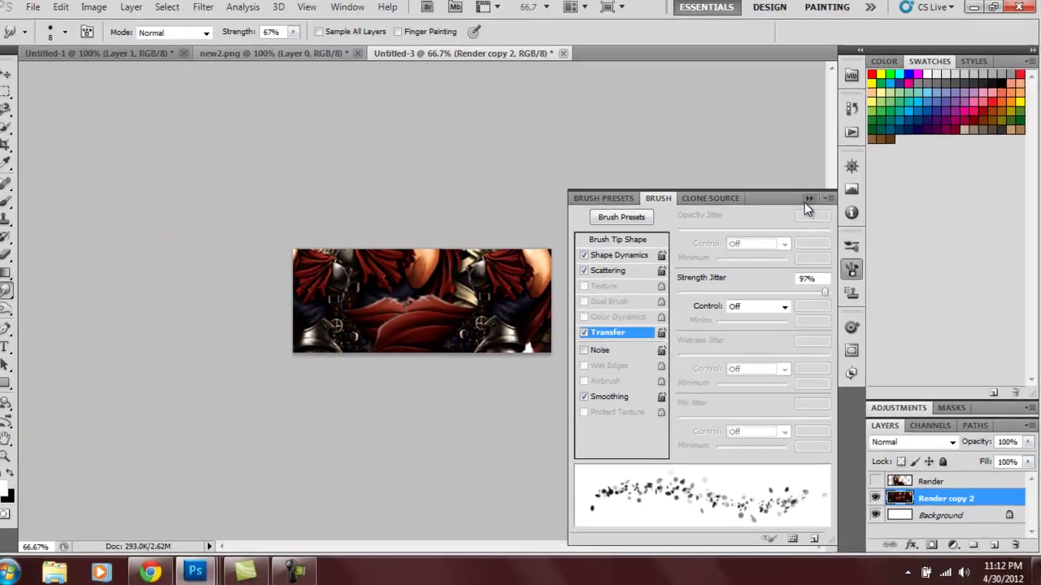
{"action": "key", "text": "F5"}
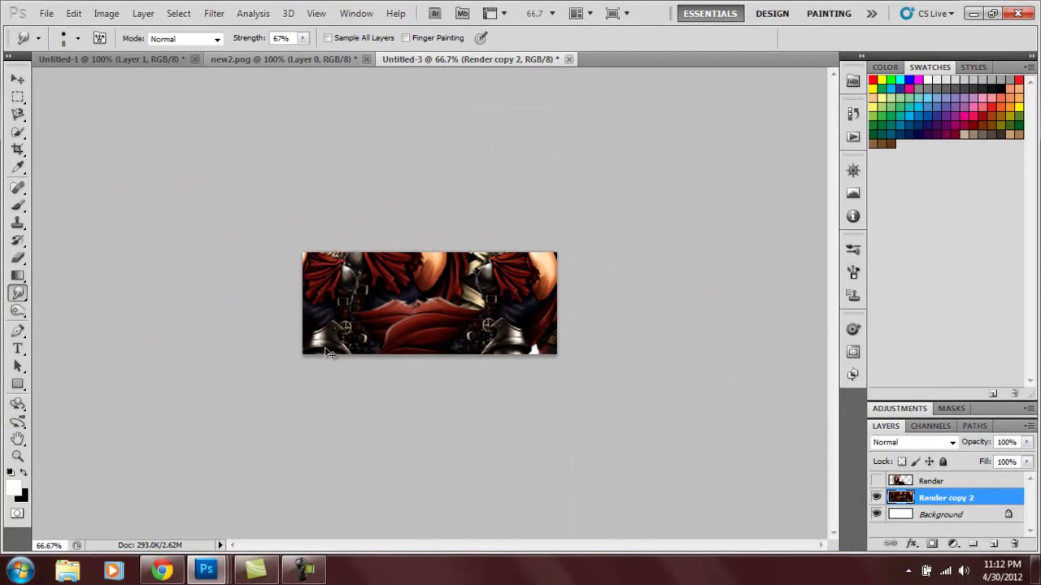
At 100% zoom, smear the armour and red cloth on Render copy 2 with left-to-right smudge strokes
{"action": "key", "text": "ctrl+plus"}
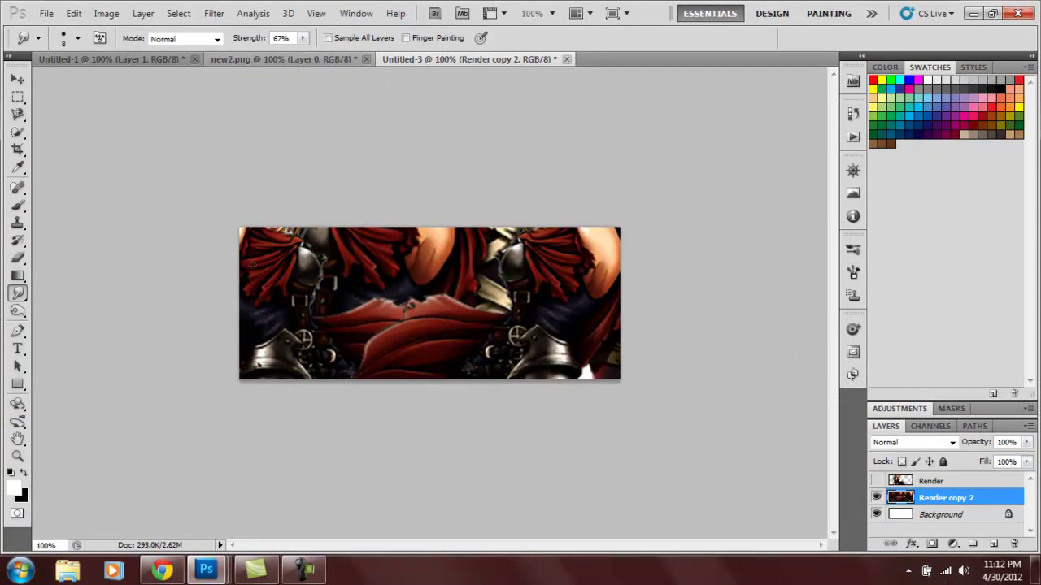
{"action": "left_click_drag", "start_coordinate": [268, 366], "coordinate": [275, 332]}
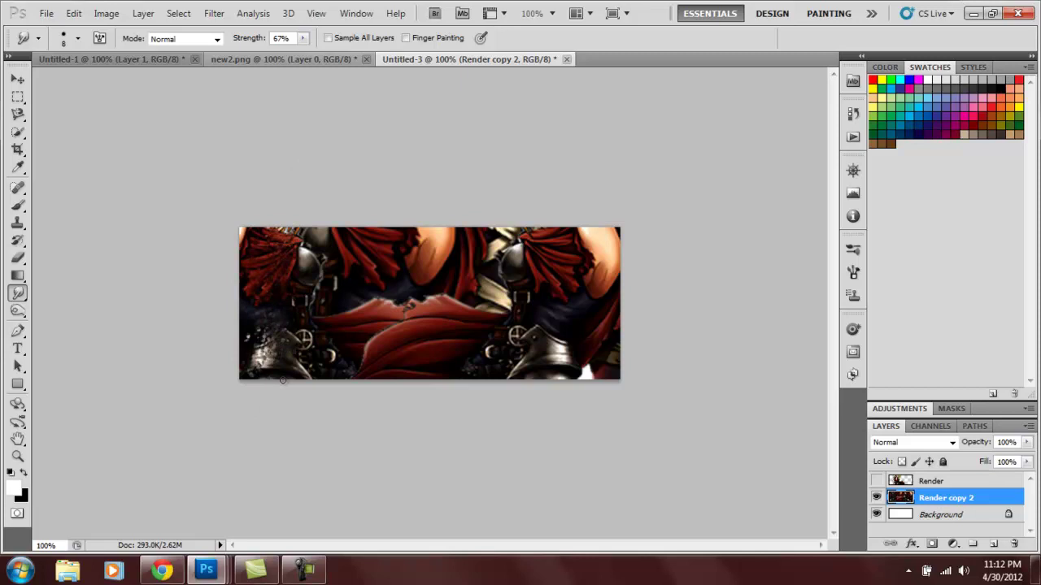
{"action": "mouse_move", "coordinate": [316, 244]}
{"action": "left_mouse_down"}
{"action": "mouse_move", "coordinate": [329, 355]}
{"action": "mouse_move", "coordinate": [324, 270]}
{"action": "left_mouse_up"}
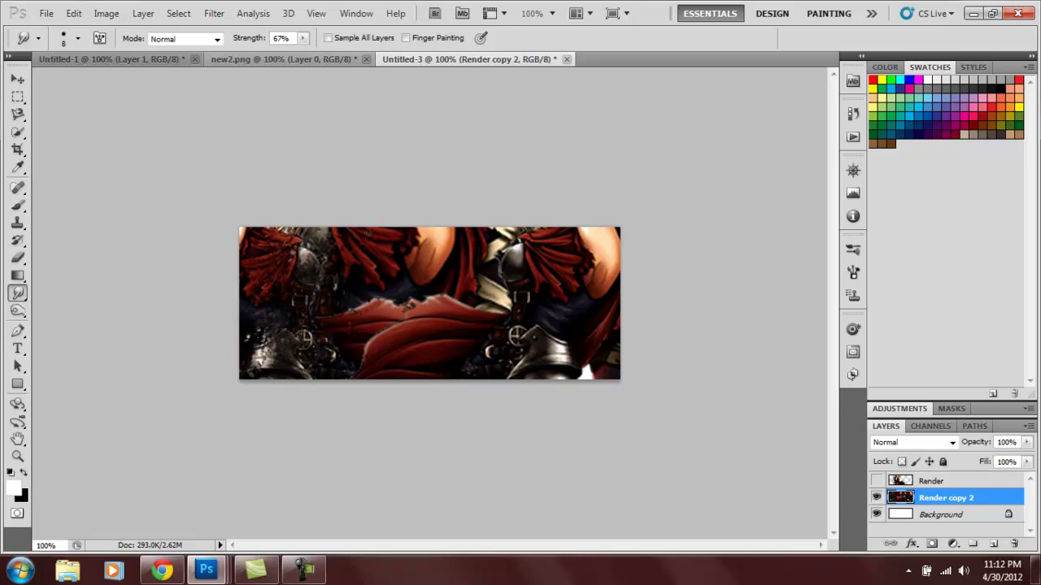
{"action": "mouse_move", "coordinate": [370, 338]}
{"action": "left_mouse_down"}
{"action": "mouse_move", "coordinate": [376, 295]}
{"action": "mouse_move", "coordinate": [381, 321]}
{"action": "mouse_move", "coordinate": [419, 238]}
{"action": "mouse_move", "coordinate": [414, 309]}
{"action": "left_mouse_up"}
{"action": "mouse_move", "coordinate": [422, 267]}
{"action": "left_mouse_down"}
{"action": "mouse_move", "coordinate": [417, 384]}
{"action": "mouse_move", "coordinate": [462, 229]}
{"action": "mouse_move", "coordinate": [432, 401]}
{"action": "left_mouse_up"}
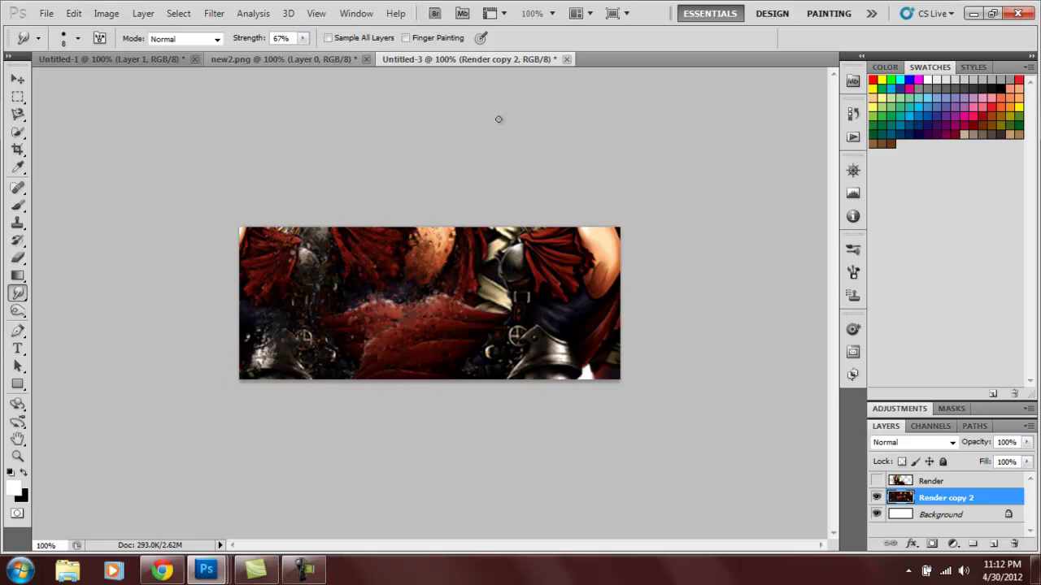
{"action": "mouse_move", "coordinate": [481, 301]}
{"action": "left_mouse_down"}
{"action": "mouse_move", "coordinate": [494, 248]}
{"action": "mouse_move", "coordinate": [506, 276]}
{"action": "mouse_move", "coordinate": [524, 242]}
{"action": "left_mouse_up"}
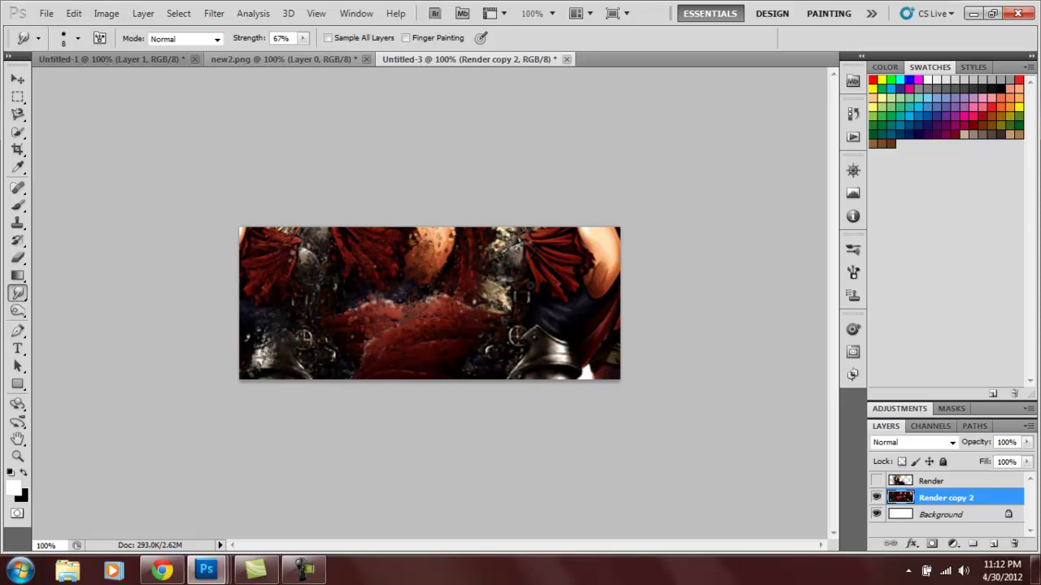
{"action": "mouse_move", "coordinate": [532, 321]}
{"action": "left_mouse_down"}
{"action": "mouse_move", "coordinate": [548, 213]}
{"action": "mouse_move", "coordinate": [542, 407]}
{"action": "mouse_move", "coordinate": [580, 374]}
{"action": "mouse_move", "coordinate": [528, 362]}
{"action": "left_mouse_up"}
{"action": "mouse_move", "coordinate": [561, 268]}
{"action": "left_mouse_down"}
{"action": "mouse_move", "coordinate": [558, 407]}
{"action": "mouse_move", "coordinate": [616, 220]}
{"action": "mouse_move", "coordinate": [558, 448]}
{"action": "mouse_move", "coordinate": [586, 374]}
{"action": "left_mouse_up"}
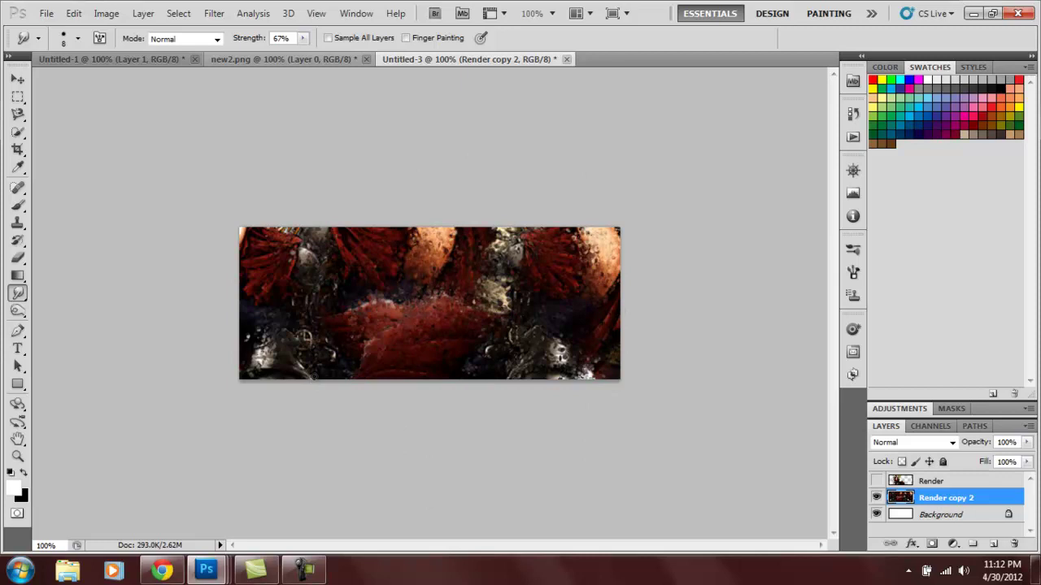
{"action": "mouse_move", "coordinate": [257, 358]}
{"action": "left_mouse_down"}
{"action": "mouse_move", "coordinate": [299, 210]}
{"action": "mouse_move", "coordinate": [377, 269]}
{"action": "mouse_move", "coordinate": [447, 257]}
{"action": "left_mouse_up"}
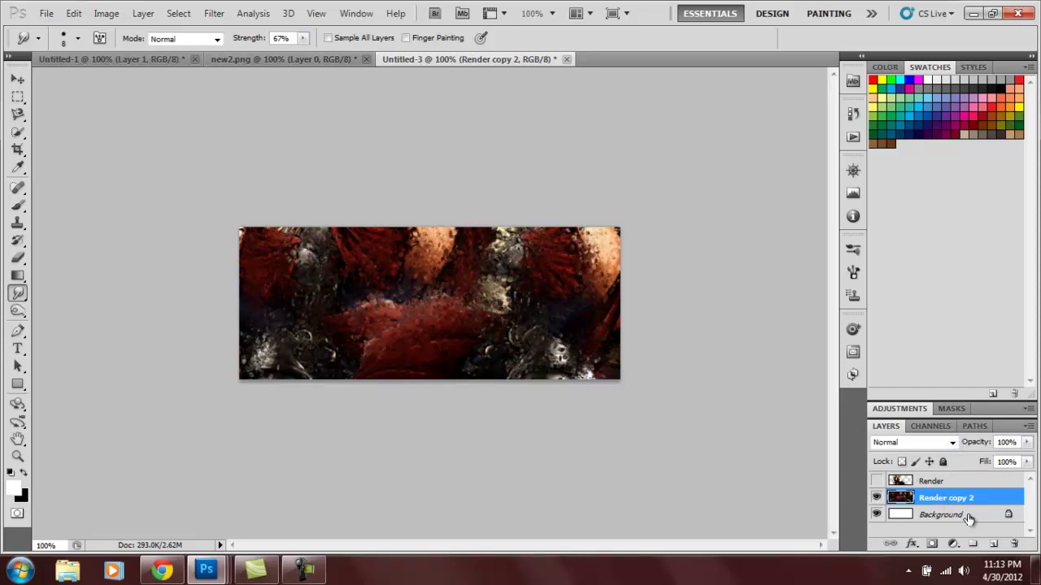
Add empty Layer 1 and set up an enlarged white brush from stroke preset 1141
{"action": "left_click", "coordinate": [995, 544]}
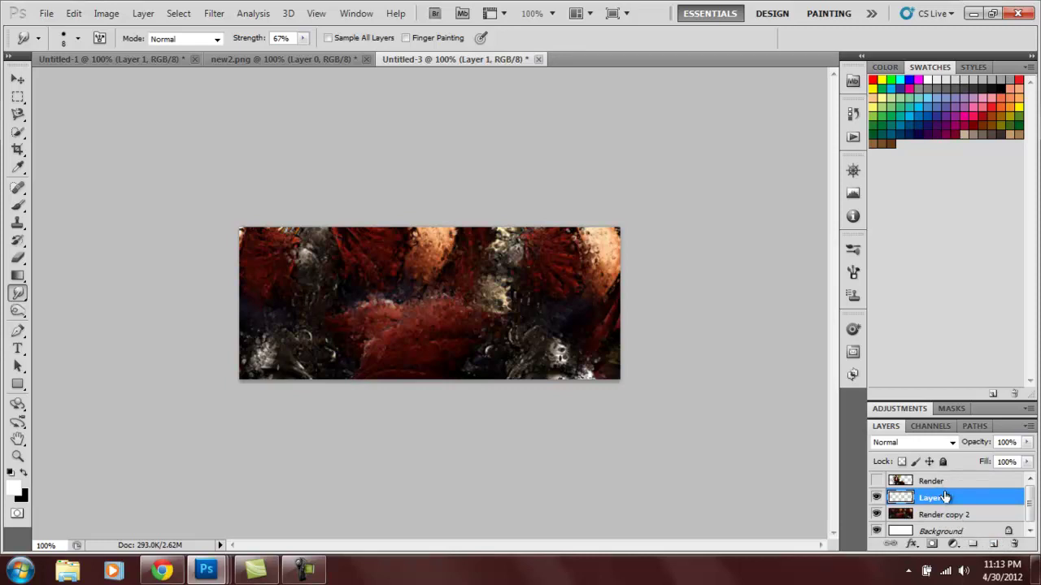
{"action": "left_click", "coordinate": [18, 204]}
{"action": "left_click", "coordinate": [78, 39]}
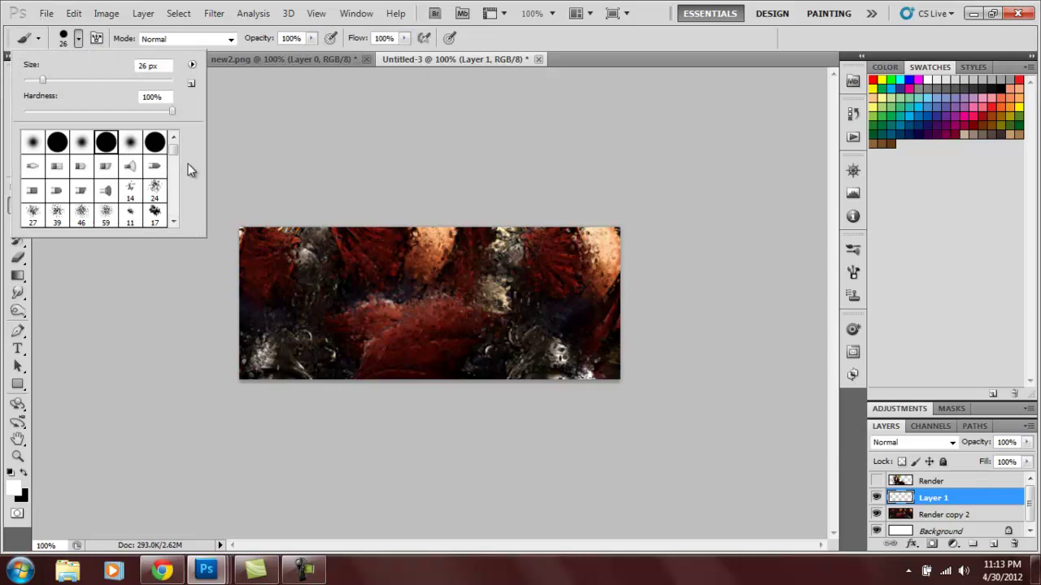
{"action": "left_click_drag", "start_coordinate": [173, 145], "coordinate": [173, 224]}
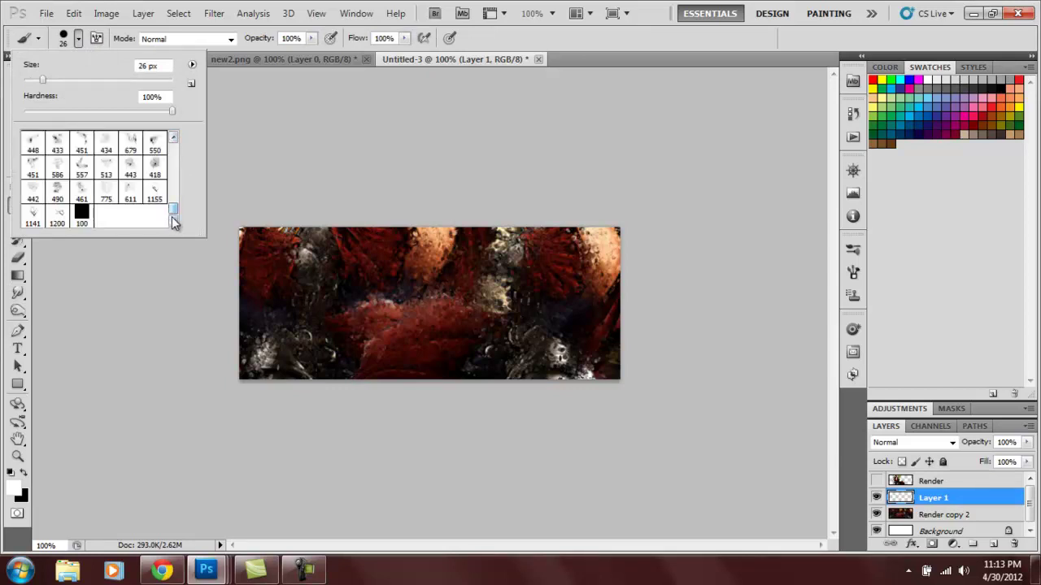
{"action": "left_click", "coordinate": [32, 216]}
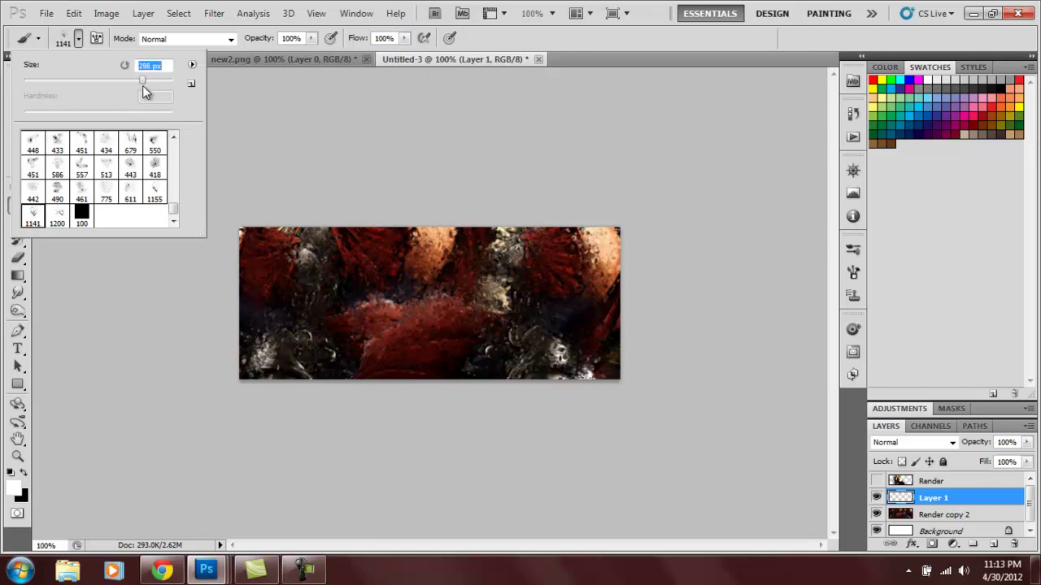
{"action": "left_click_drag", "start_coordinate": [142, 81], "coordinate": [162, 84]}
{"action": "left_click", "coordinate": [15, 490]}
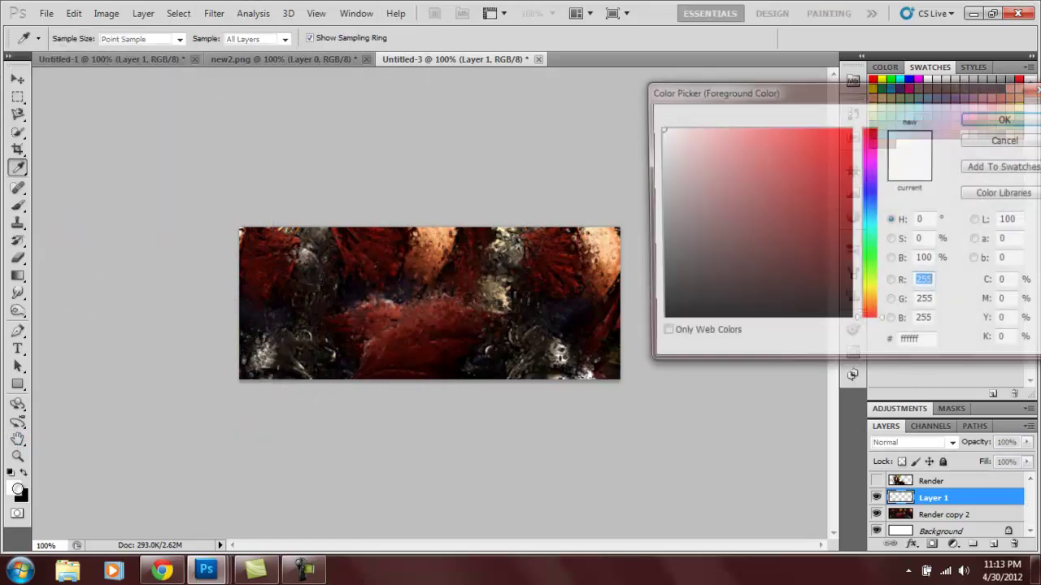
{"action": "left_click", "coordinate": [984, 122]}
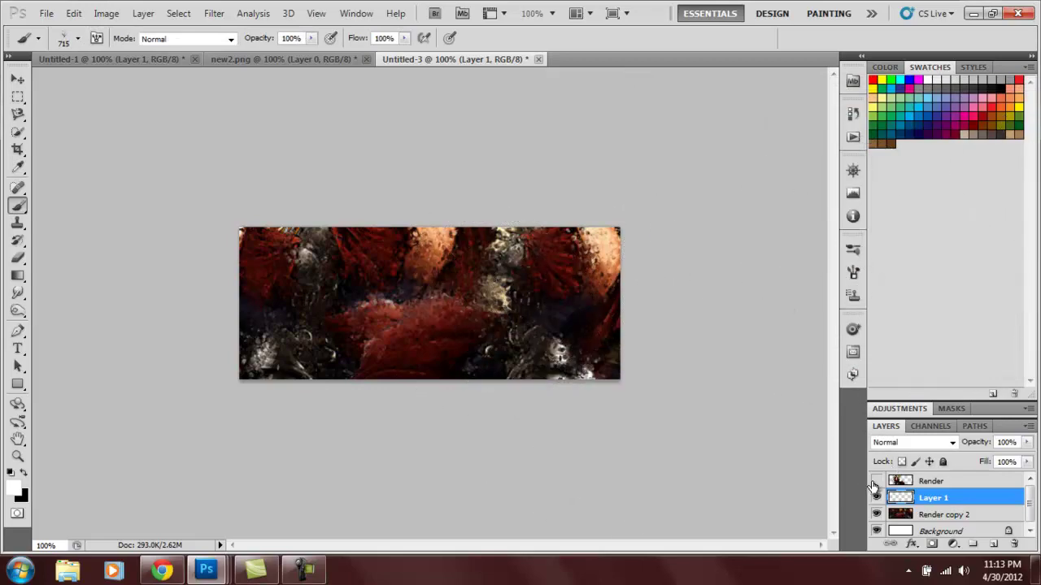
Unhide Render and stamp white strands on Layer 1 with stroke presets 1141 and 1155
{"action": "left_click", "coordinate": [876, 481]}
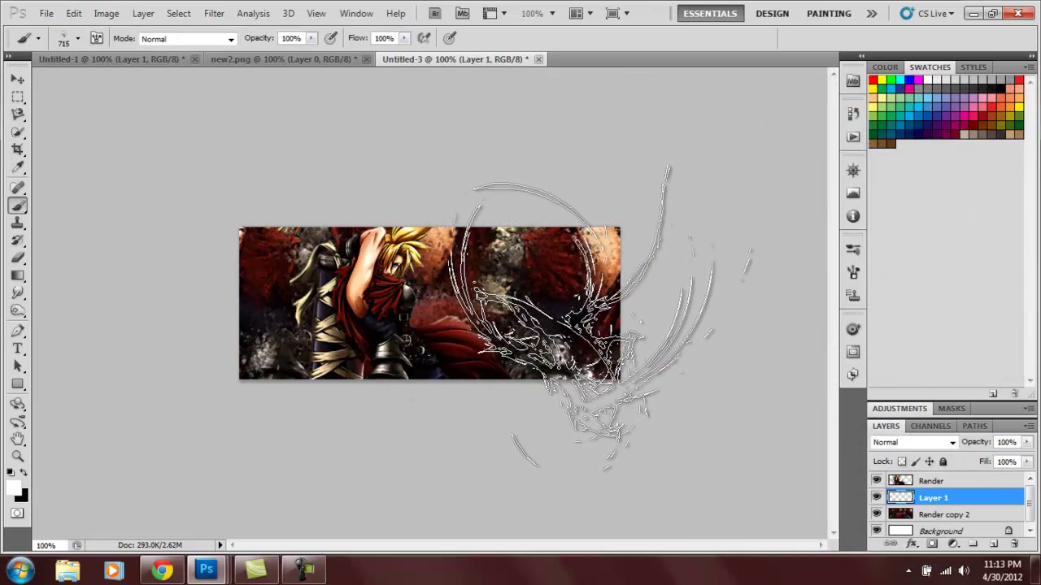
{"action": "left_click", "coordinate": [571, 283]}
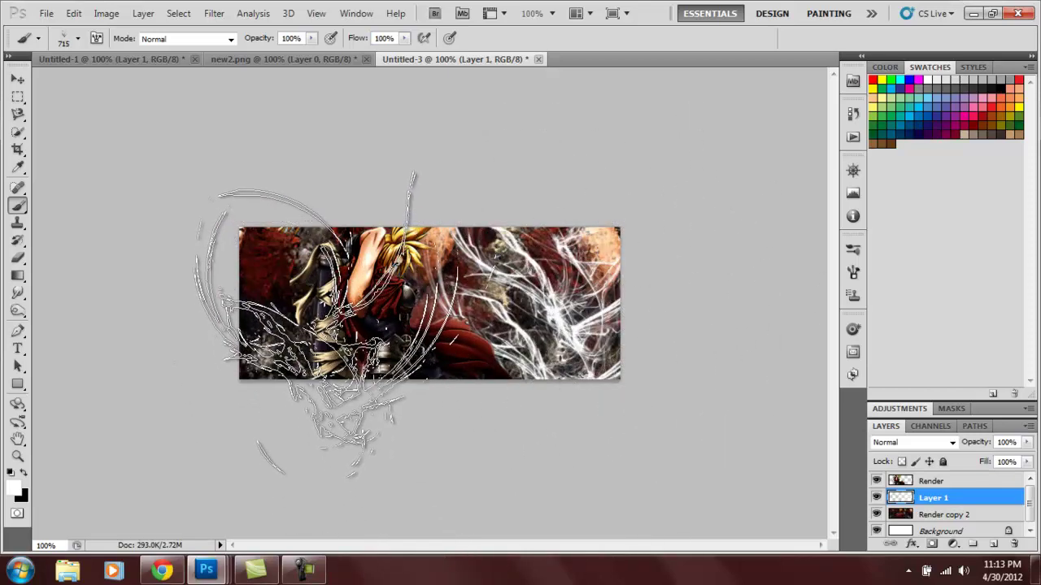
{"action": "left_click", "coordinate": [79, 39]}
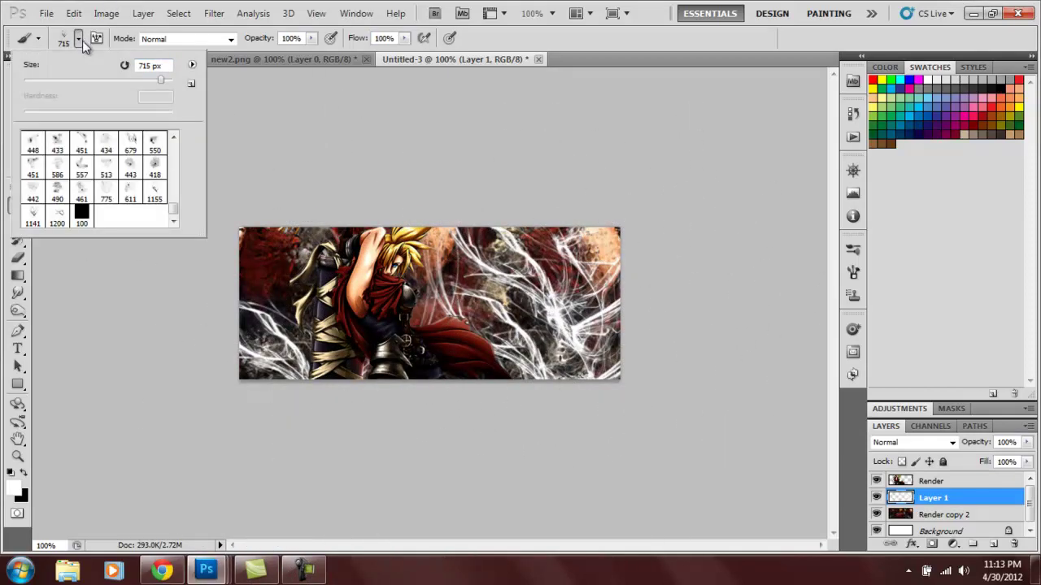
{"action": "left_click", "coordinate": [155, 192]}
{"action": "mouse_move", "coordinate": [164, 81]}
{"action": "left_mouse_down"}
{"action": "mouse_move", "coordinate": [155, 80]}
{"action": "mouse_move", "coordinate": [169, 84]}
{"action": "left_mouse_up"}
{"action": "left_click", "coordinate": [608, 345]}
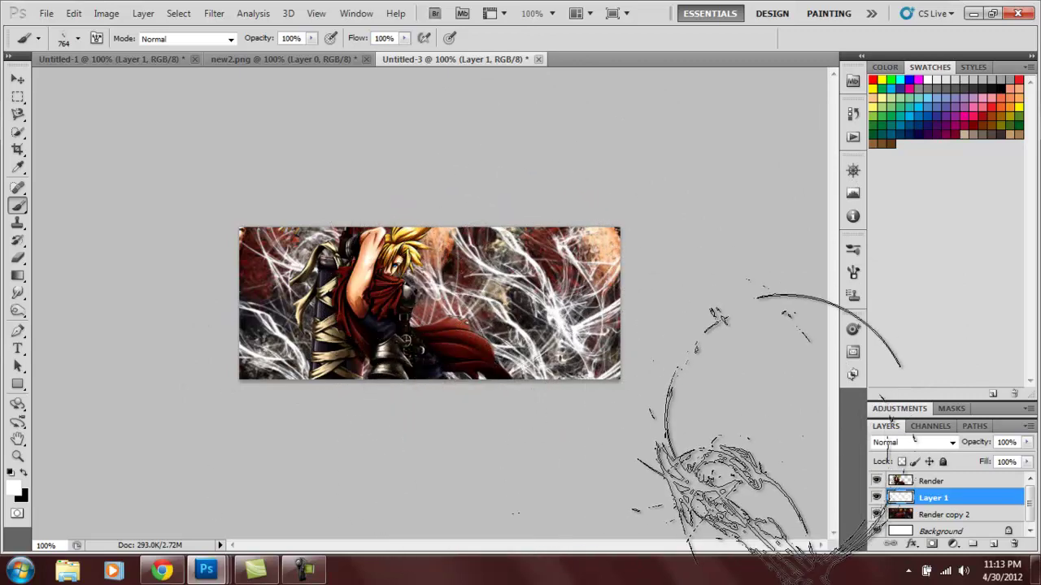
Apply an Outer Glow style to Layer 1 through Blending Options
{"action": "right_click", "coordinate": [949, 504]}
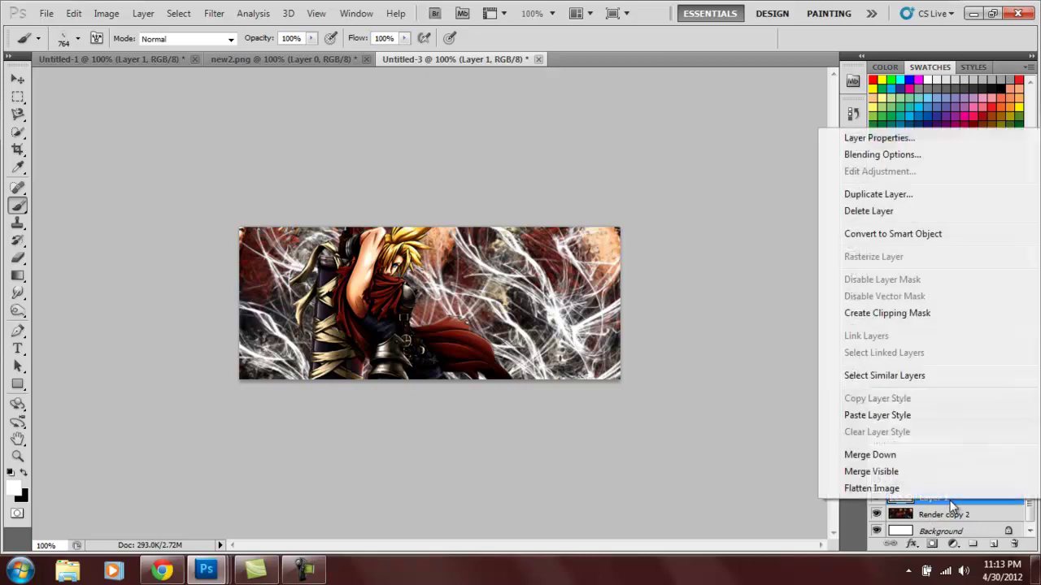
{"action": "left_click", "coordinate": [874, 156]}
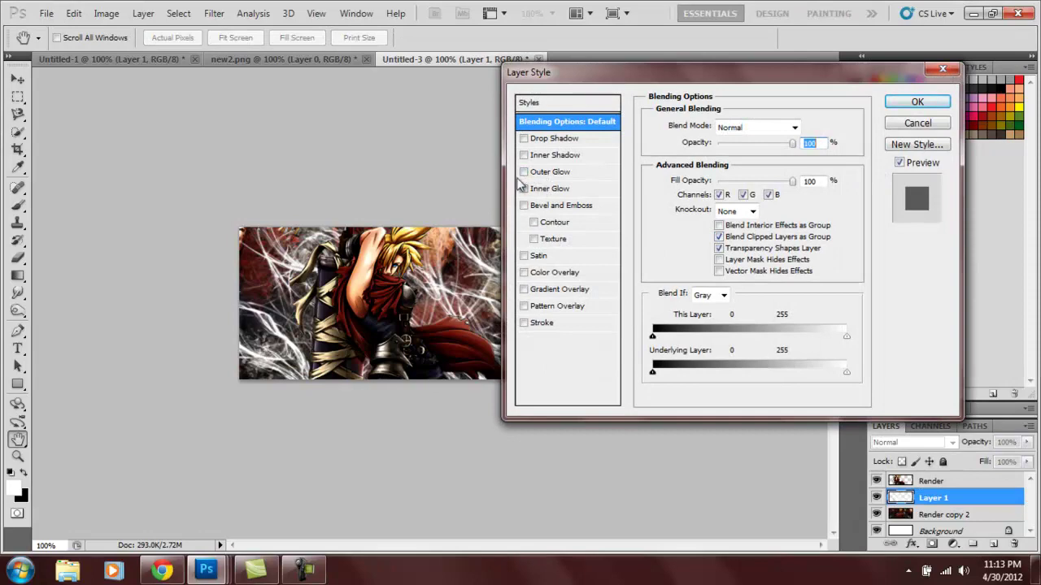
{"action": "left_click", "coordinate": [525, 173]}
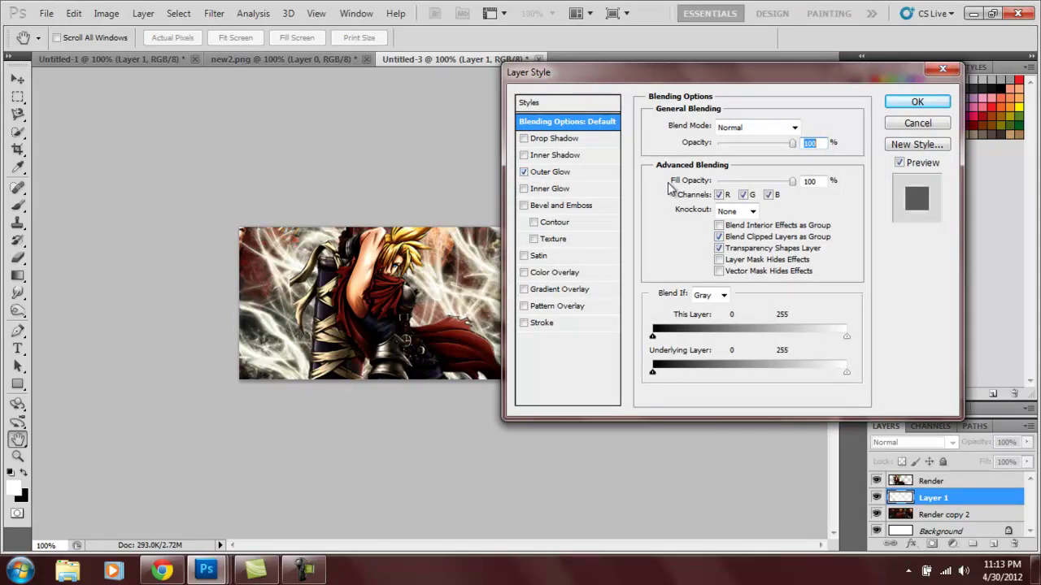
{"action": "left_click", "coordinate": [917, 103]}
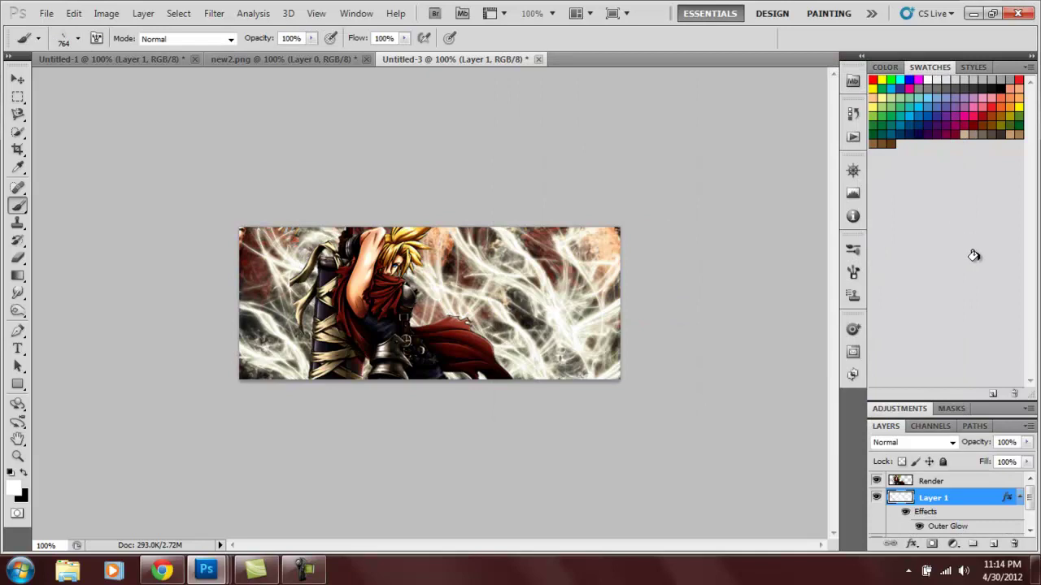
Add Layer 2 above Render and choose a 304 px soft round brush at 0% hardness
{"action": "left_click", "coordinate": [949, 485]}
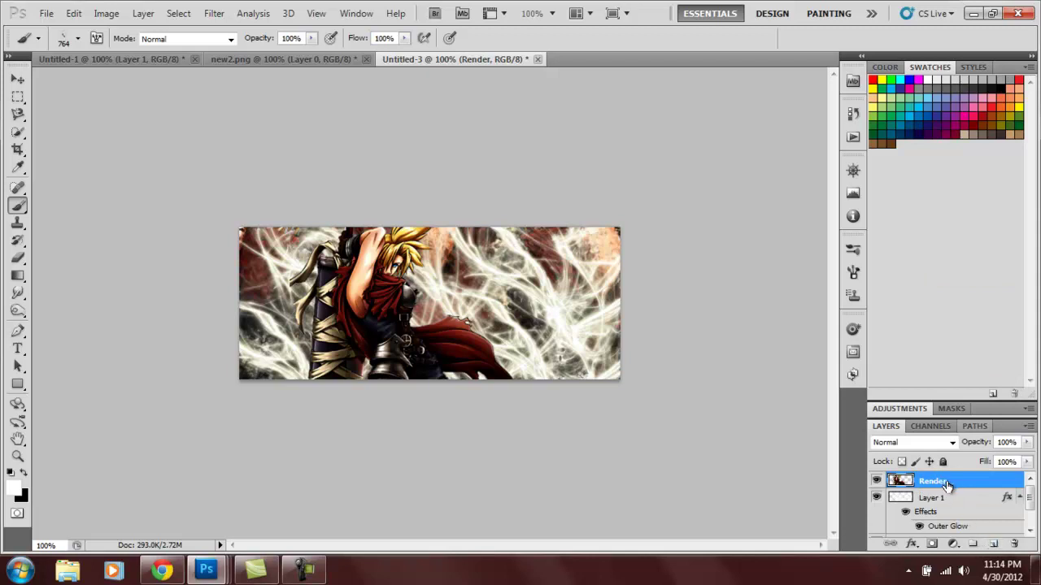
{"action": "left_click", "coordinate": [993, 543]}
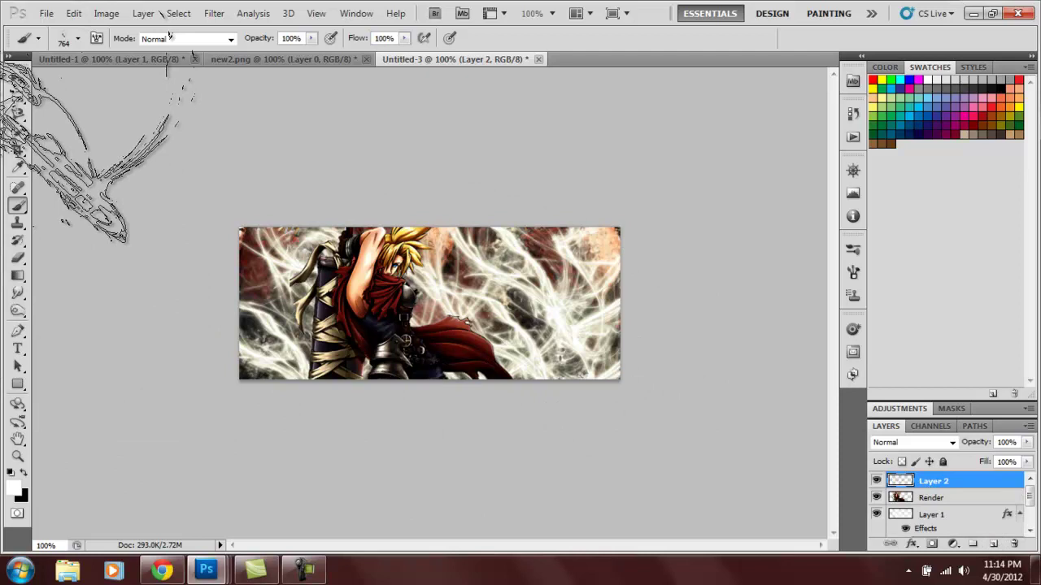
{"action": "left_click", "coordinate": [77, 38]}
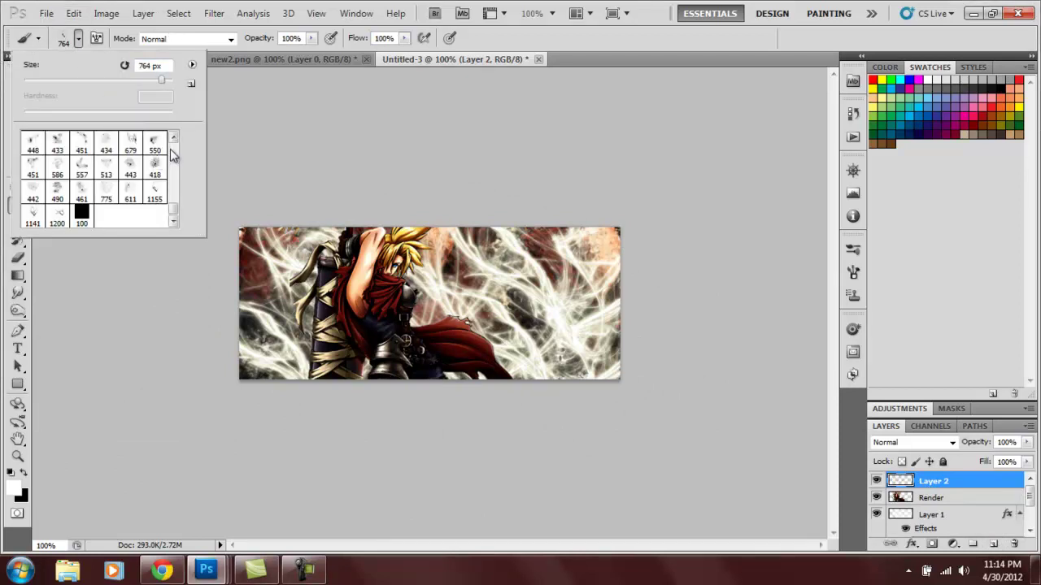
{"action": "scroll", "coordinate": [172, 149], "scroll_direction": "down", "scroll_amount": 2}
{"action": "scroll", "coordinate": [172, 147], "scroll_direction": "up", "scroll_amount": 3}
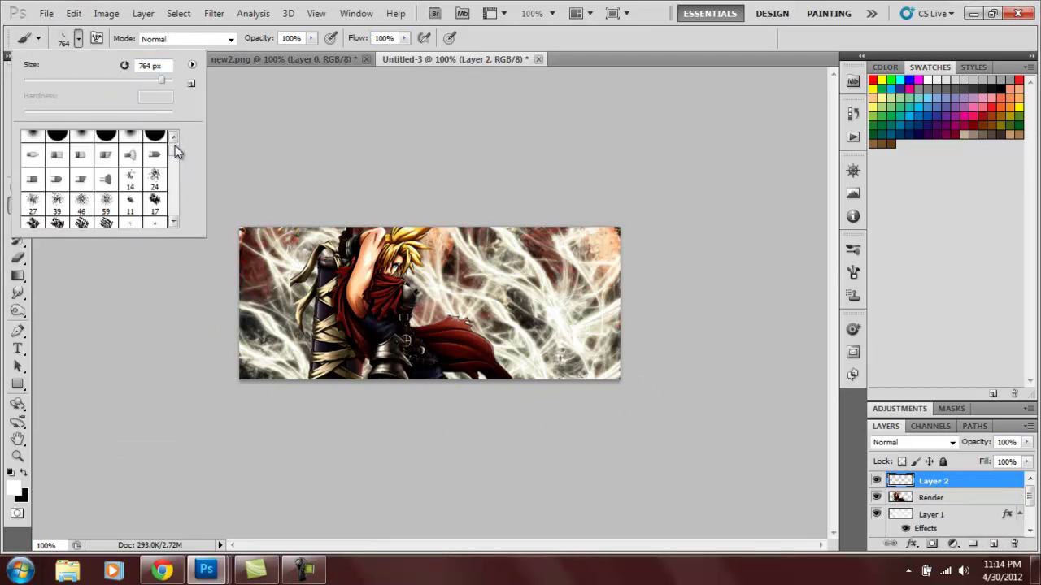
{"action": "left_click", "coordinate": [130, 144]}
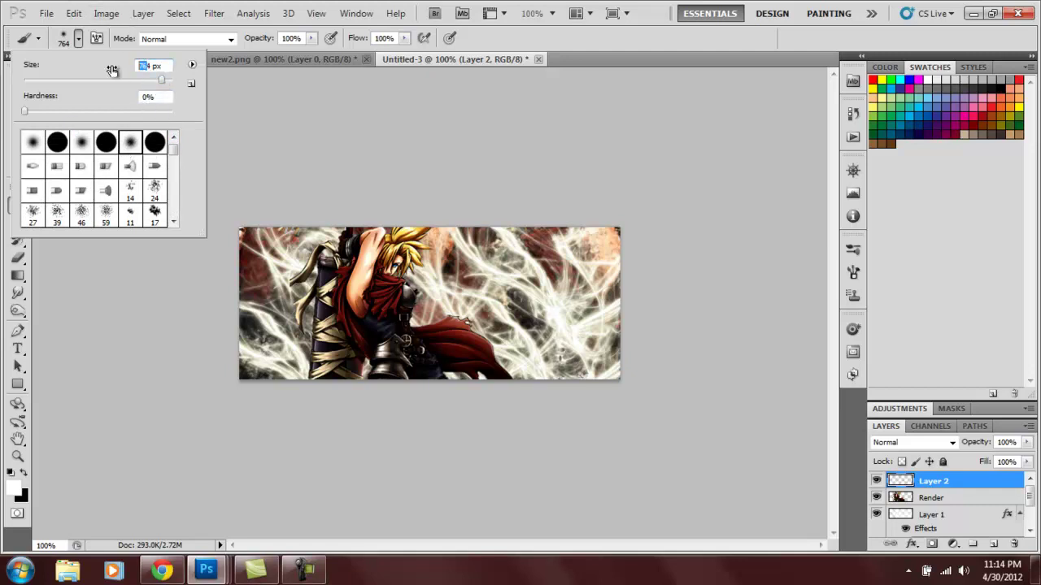
{"action": "type", "text": "304"}
{"action": "key", "text": "Return"}
Paint soft black along the banner's bottom edge and a white dab at the top-left
{"action": "key", "text": "ctrl+minus"}
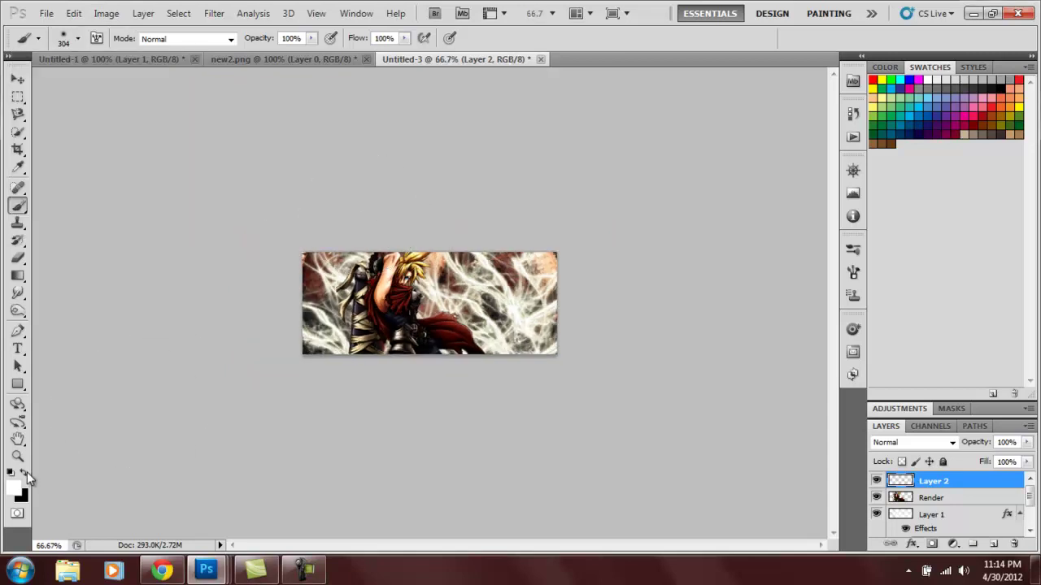
{"action": "left_click", "coordinate": [25, 474]}
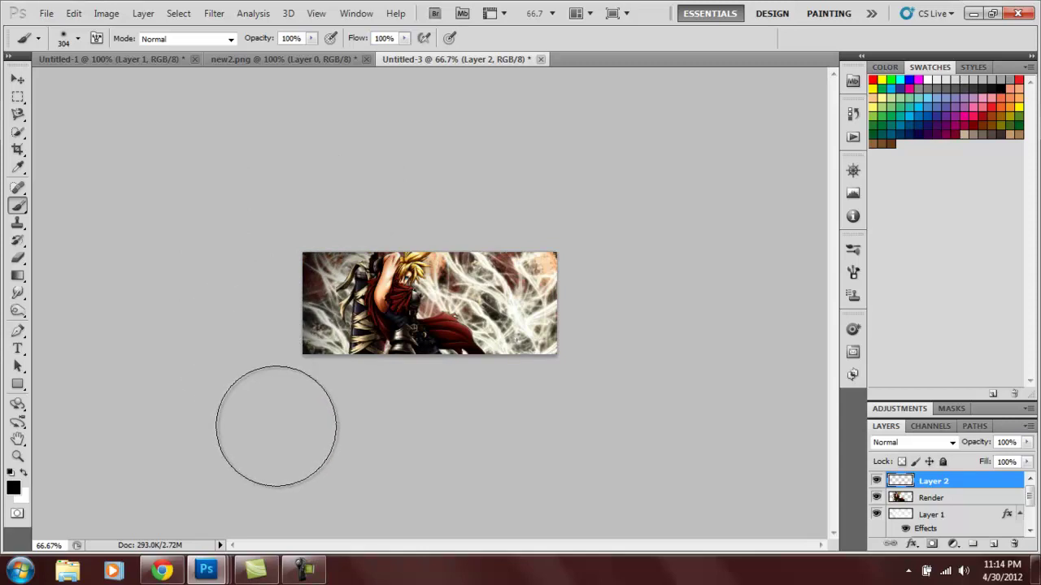
{"action": "mouse_move", "coordinate": [276, 426]}
{"action": "left_mouse_down"}
{"action": "mouse_move", "coordinate": [336, 399]}
{"action": "mouse_move", "coordinate": [558, 399]}
{"action": "mouse_move", "coordinate": [612, 318]}
{"action": "left_mouse_up"}
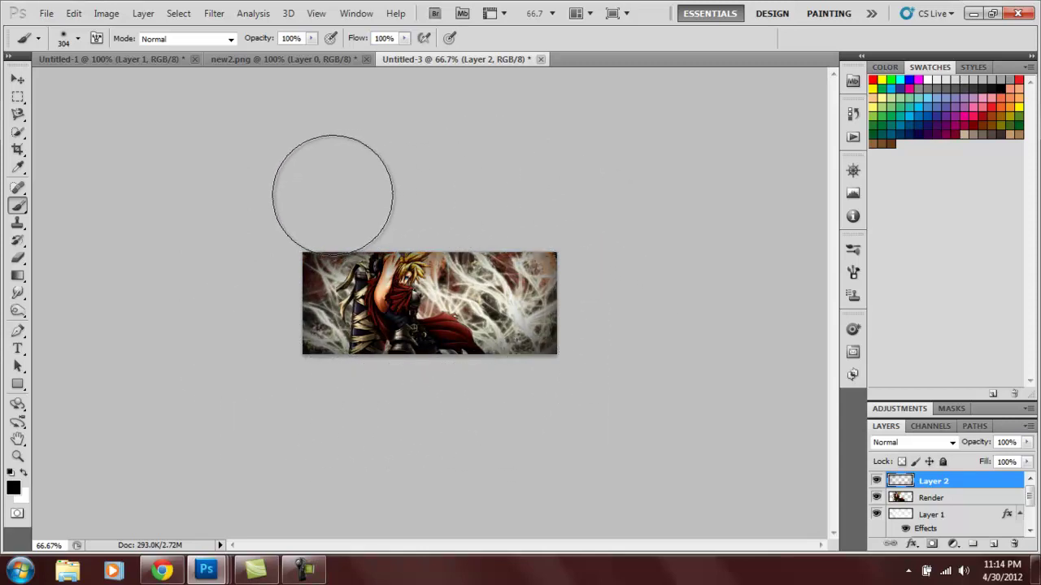
{"action": "key", "text": "ctrl+plus"}
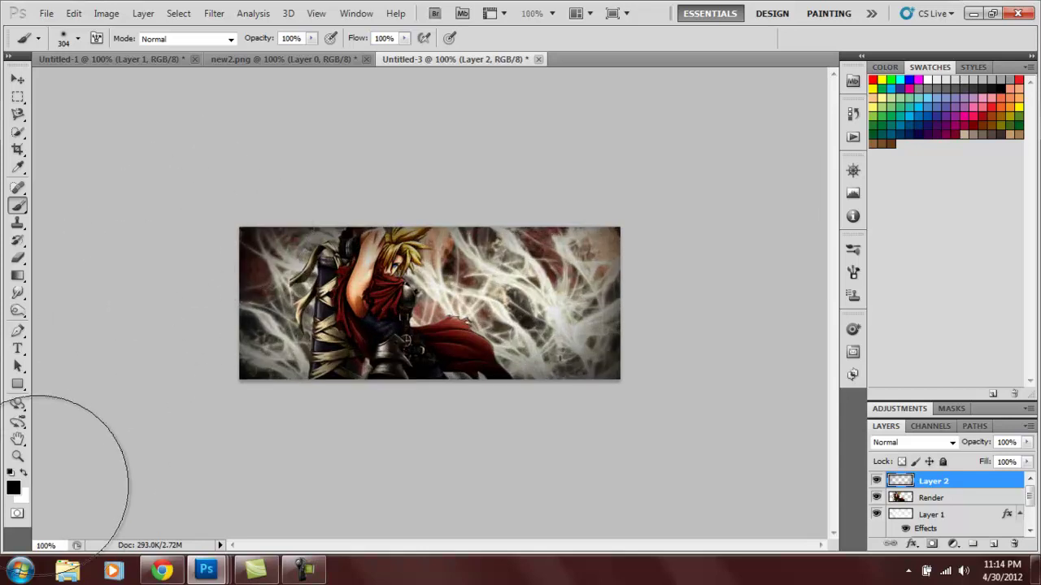
{"action": "left_click", "coordinate": [24, 472]}
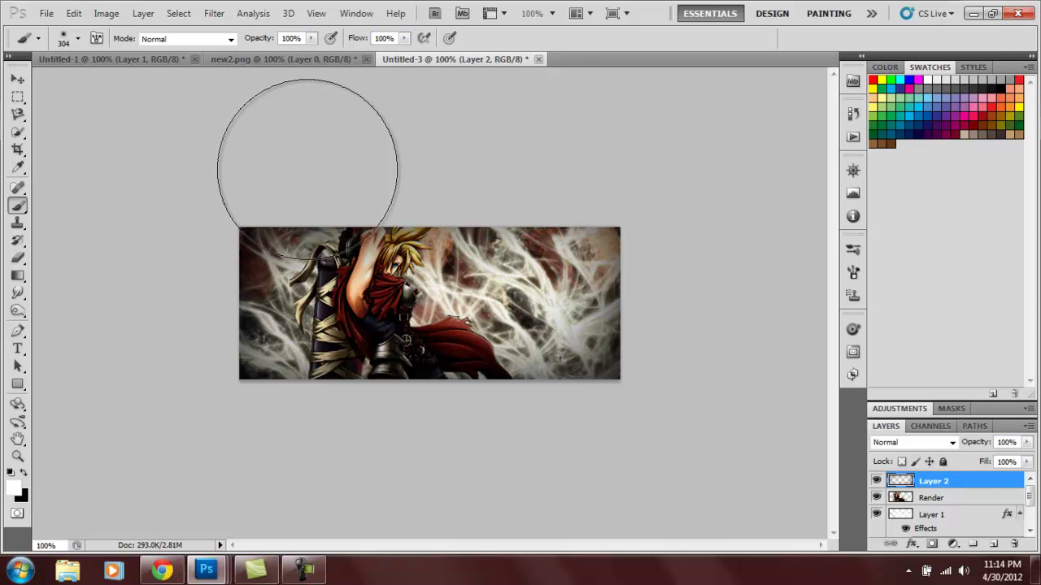
{"action": "left_click", "coordinate": [307, 169]}
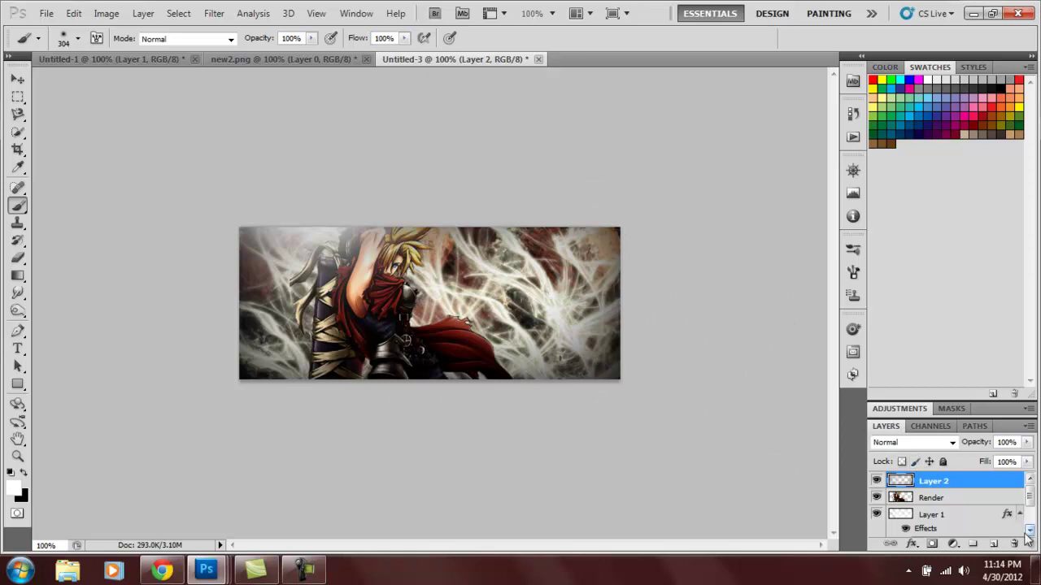
Lower Layer 2's opacity to 95%
{"action": "left_click", "coordinate": [1027, 442]}
{"action": "left_click_drag", "start_coordinate": [1031, 461], "coordinate": [1028, 462]}
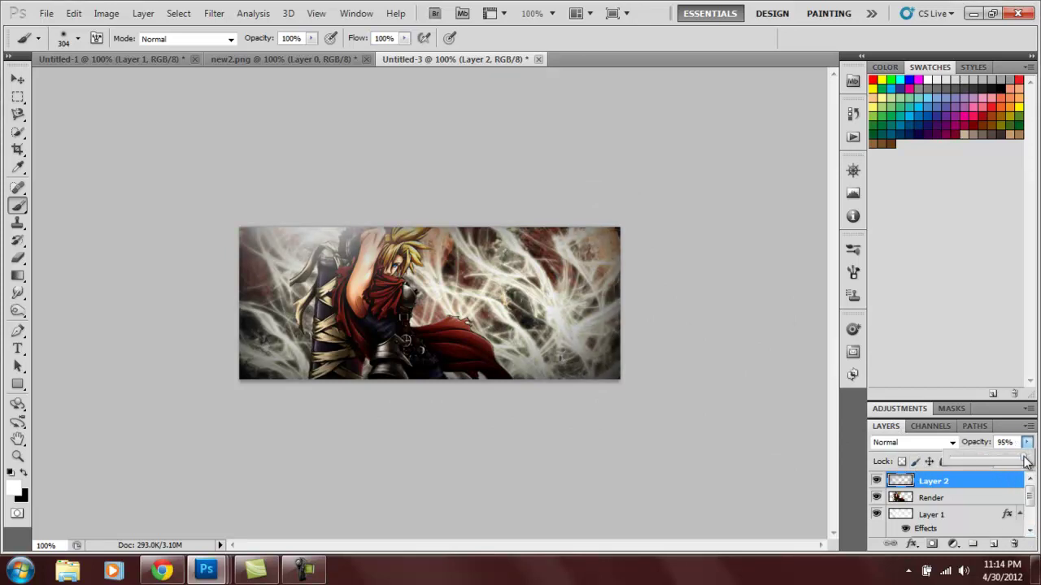
{"action": "left_click", "coordinate": [937, 490]}
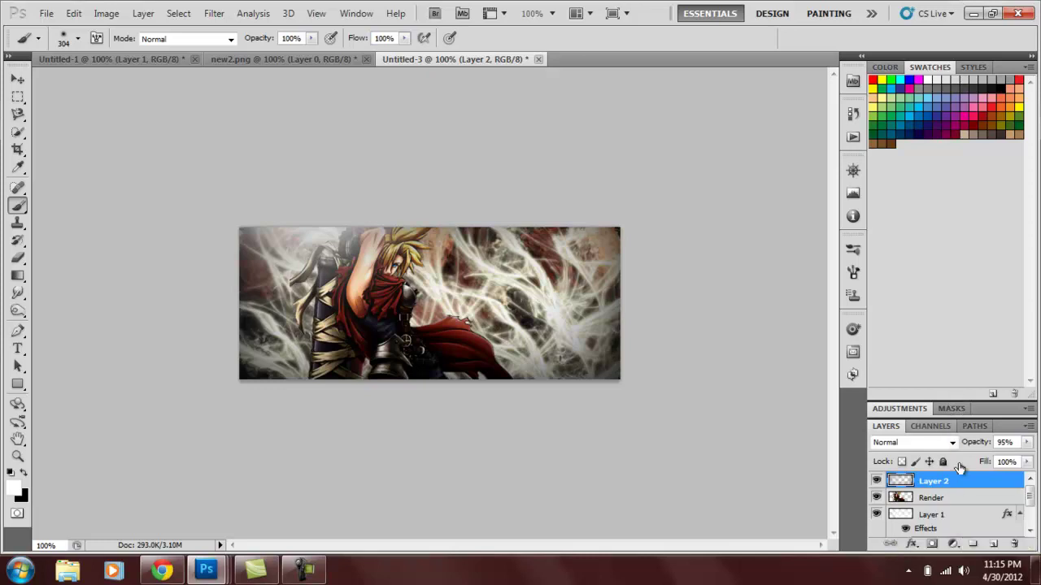
Add a Gradient Map adjustment layer with a reversed black-to-white gradient
{"action": "left_click", "coordinate": [955, 545]}
{"action": "left_click", "coordinate": [950, 516]}
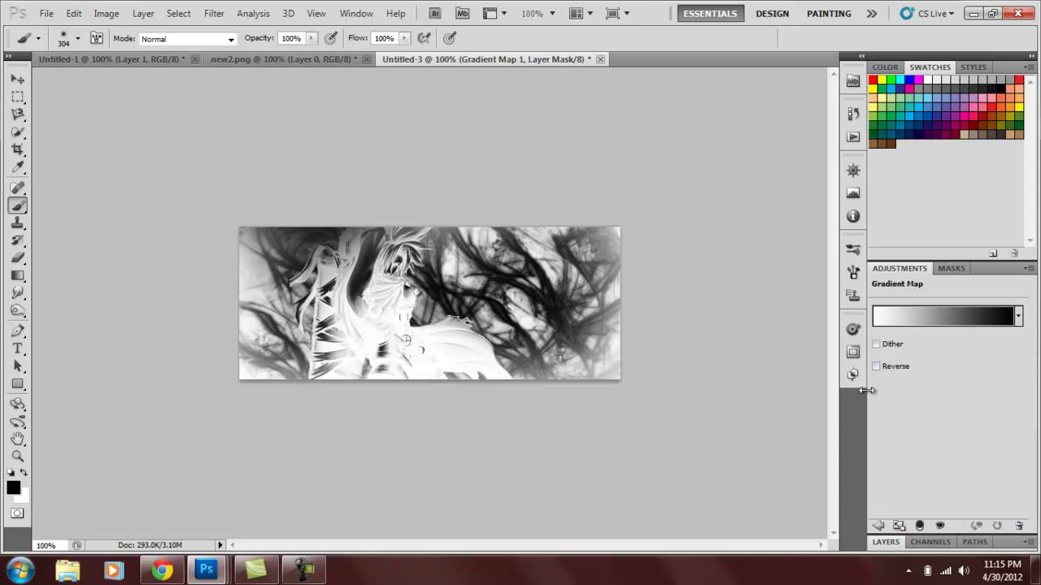
{"action": "left_click", "coordinate": [875, 367]}
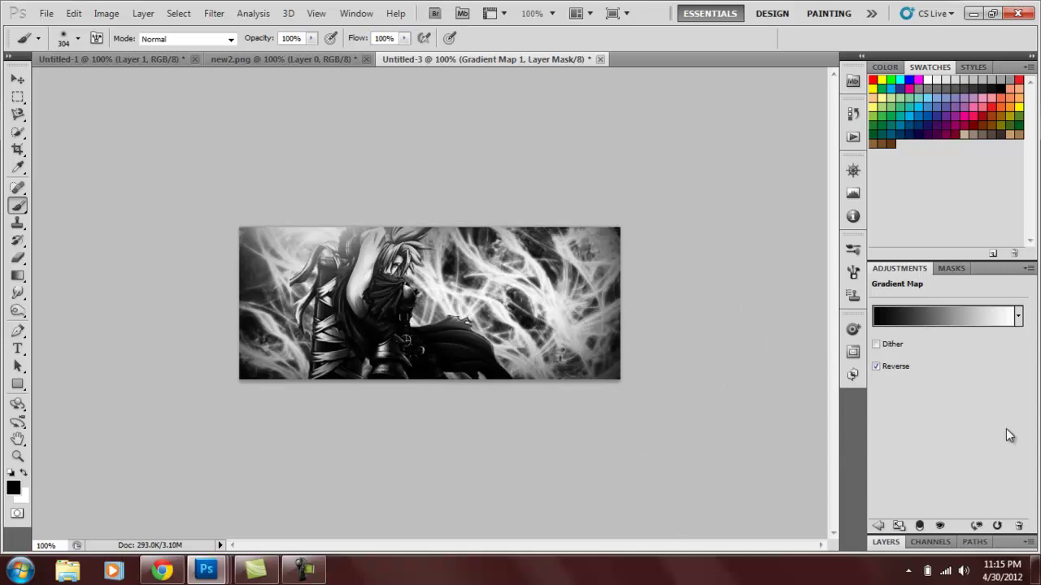
Blend the gradient map in Soft Light and lower its opacity to 87%
{"action": "left_click", "coordinate": [889, 541]}
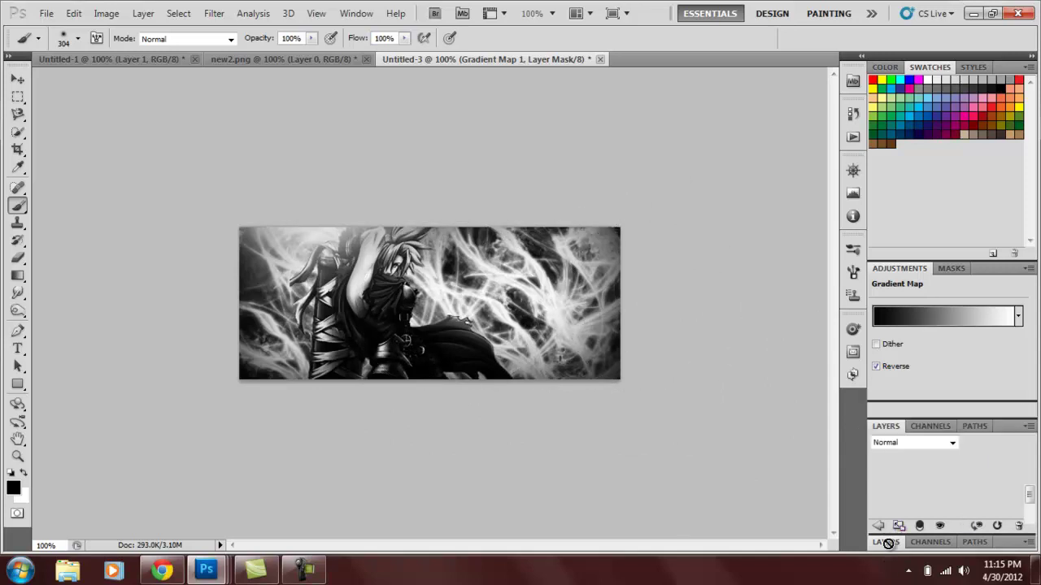
{"action": "left_click", "coordinate": [952, 444]}
{"action": "left_click", "coordinate": [917, 254]}
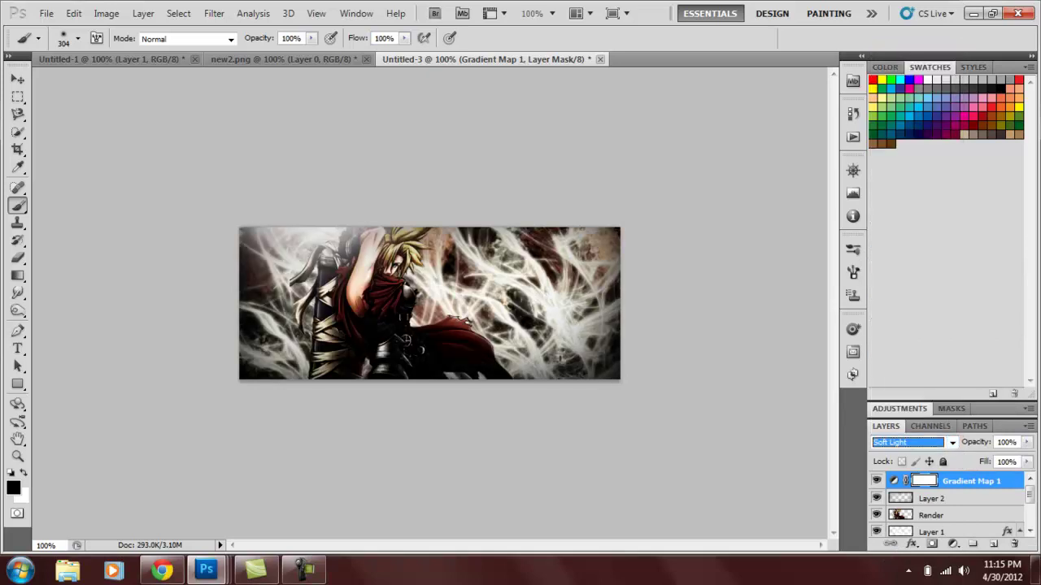
{"action": "left_click", "coordinate": [1027, 442]}
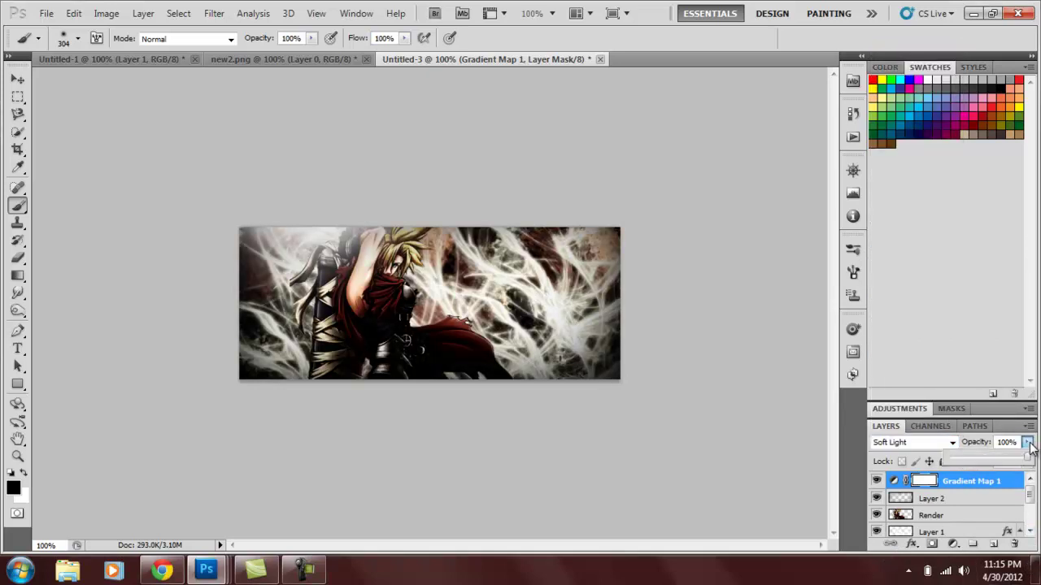
{"action": "mouse_move", "coordinate": [1026, 461]}
{"action": "left_mouse_down"}
{"action": "mouse_move", "coordinate": [999, 461]}
{"action": "mouse_move", "coordinate": [1018, 463]}
{"action": "left_mouse_up"}
Add a second Gradient Map layer using the Violet, Orange preset
{"action": "left_click", "coordinate": [966, 486]}
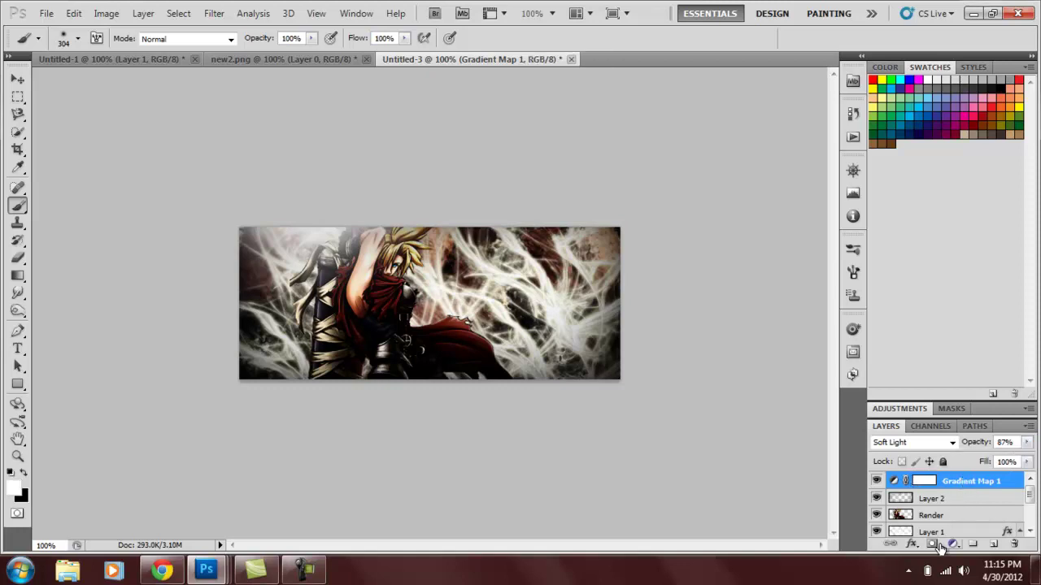
{"action": "left_click", "coordinate": [953, 544]}
{"action": "left_click", "coordinate": [946, 514]}
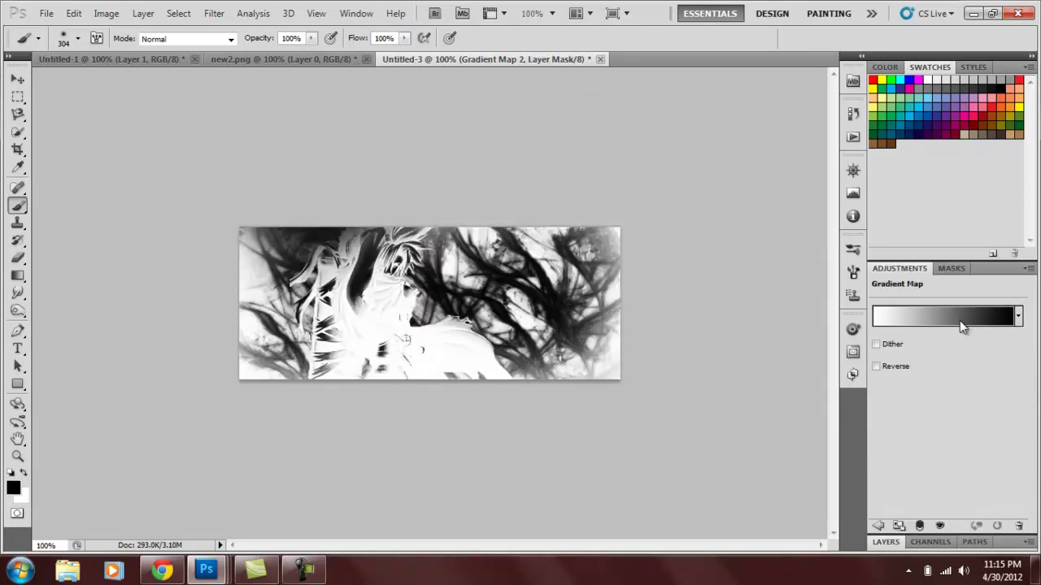
{"action": "left_click", "coordinate": [1018, 318]}
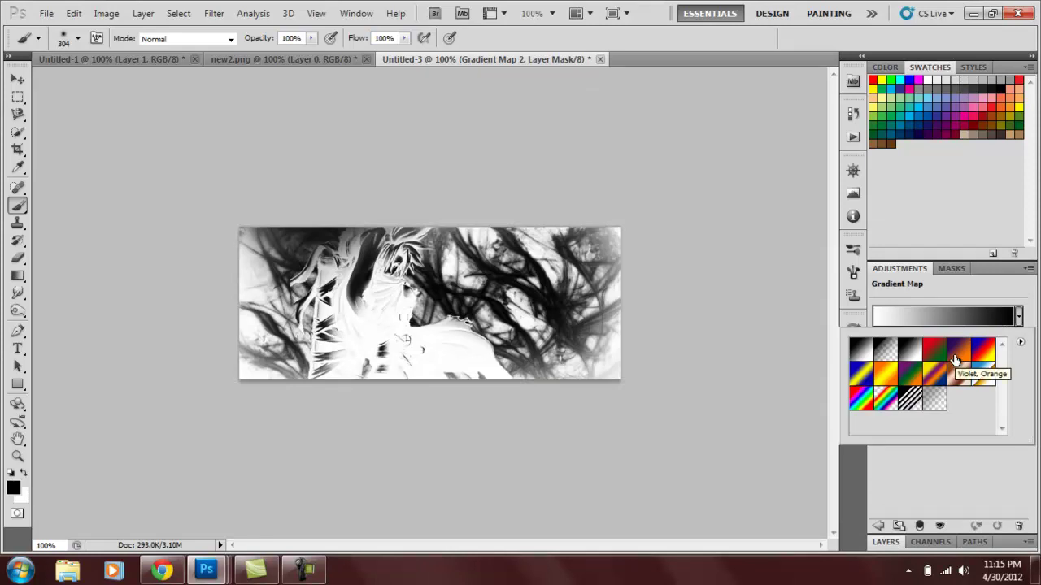
{"action": "left_click", "coordinate": [957, 361]}
Set Gradient Map 2 to Soft Light and lower its opacity to about 52%
{"action": "left_click", "coordinate": [886, 541]}
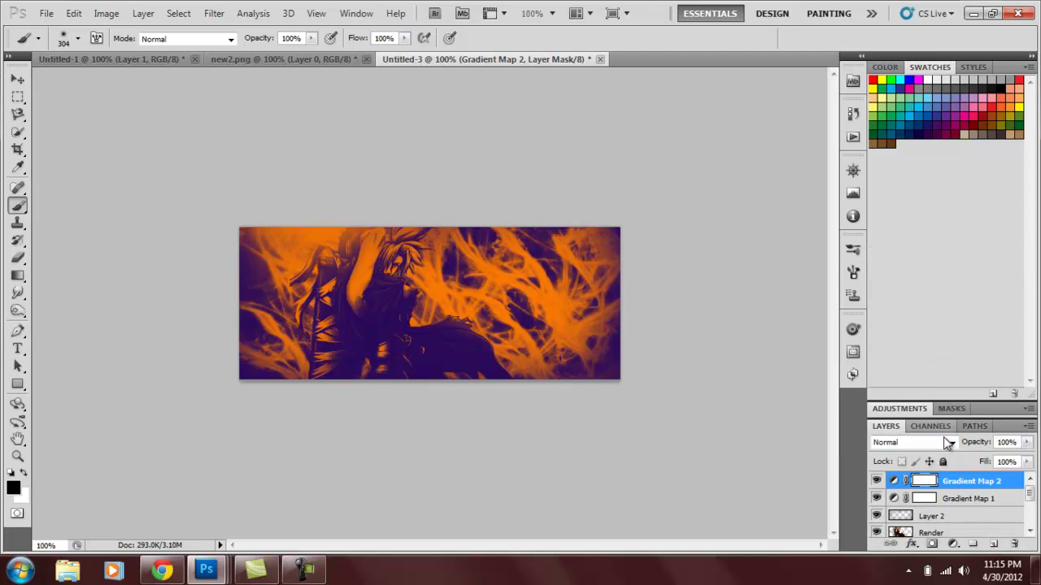
{"action": "left_click", "coordinate": [948, 442]}
{"action": "left_click", "coordinate": [899, 239]}
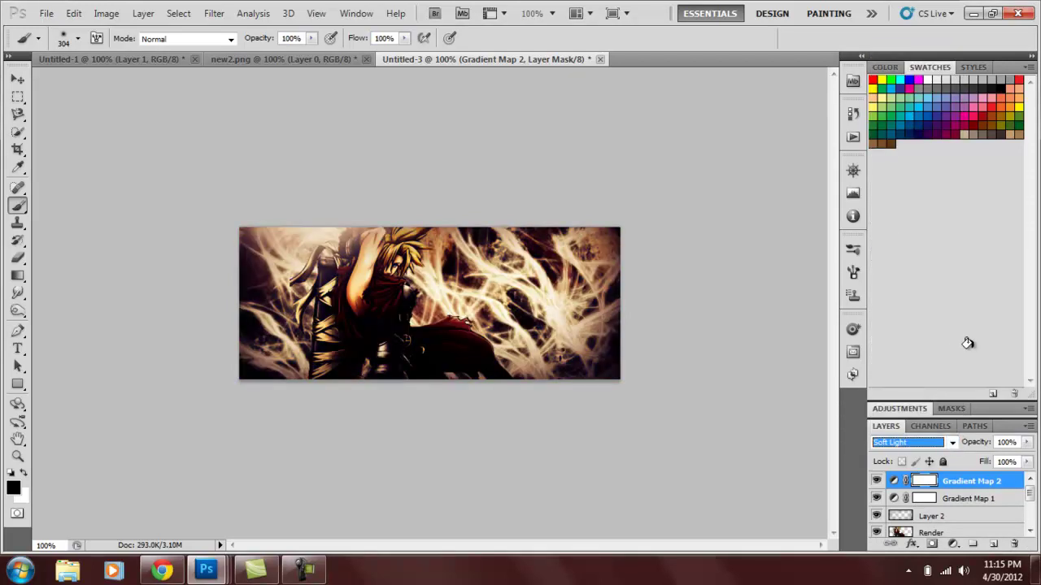
{"action": "left_click", "coordinate": [1026, 442]}
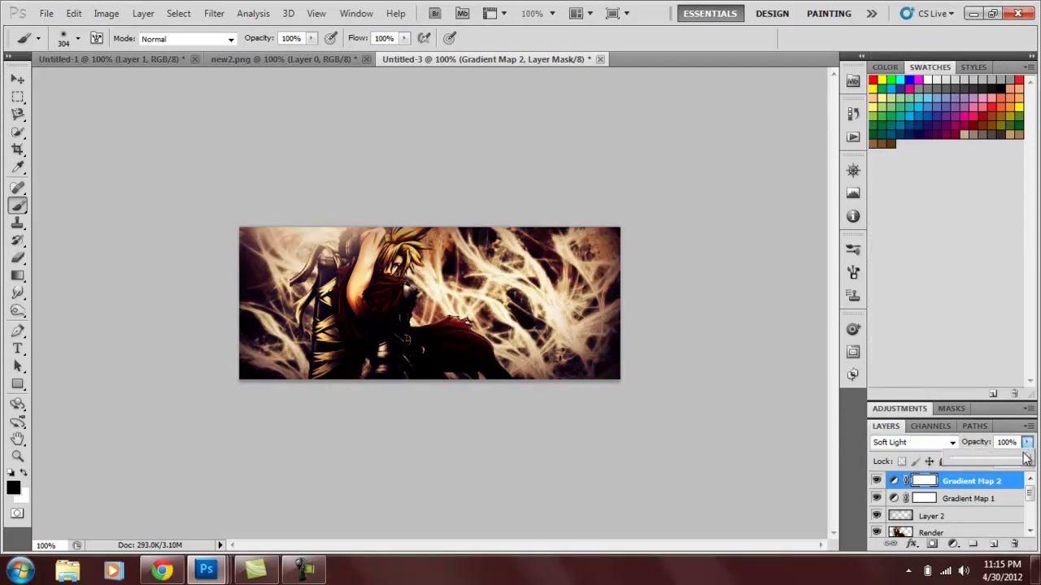
{"action": "left_click_drag", "start_coordinate": [1020, 459], "coordinate": [989, 447]}
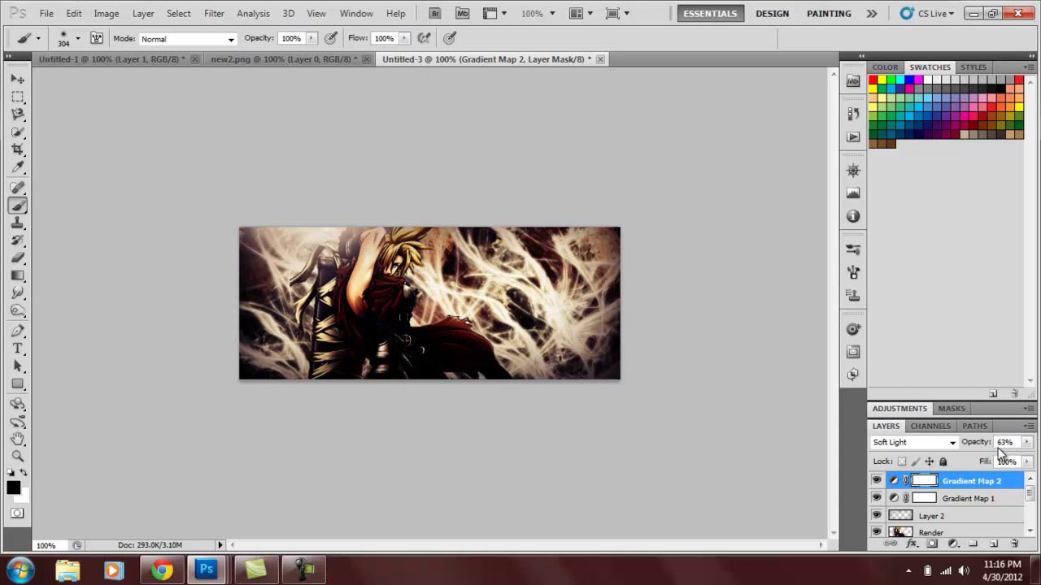
{"action": "left_click_drag", "start_coordinate": [980, 448], "coordinate": [970, 448]}
Add a Vibrance layer with Vibrance around +59 and Saturation +3
{"action": "left_click", "coordinate": [953, 544]}
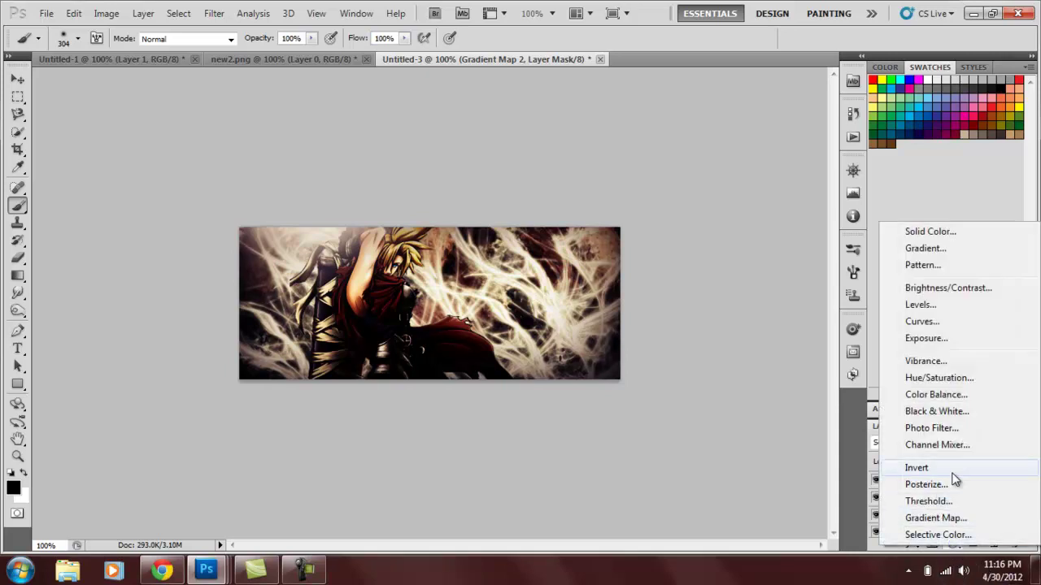
{"action": "left_click", "coordinate": [932, 365]}
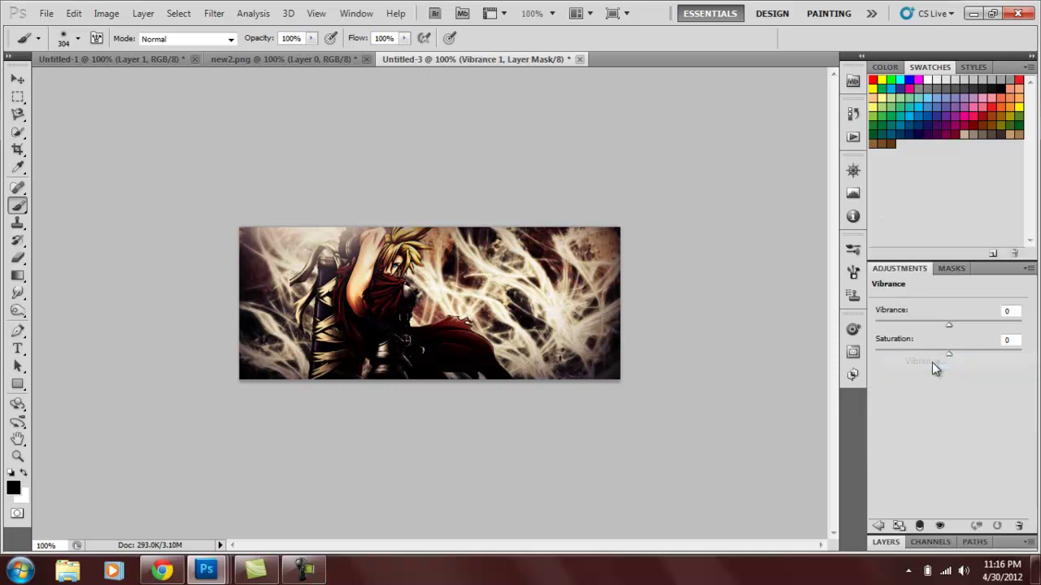
{"action": "left_click_drag", "start_coordinate": [952, 323], "coordinate": [991, 323]}
{"action": "left_click_drag", "start_coordinate": [948, 355], "coordinate": [952, 355]}
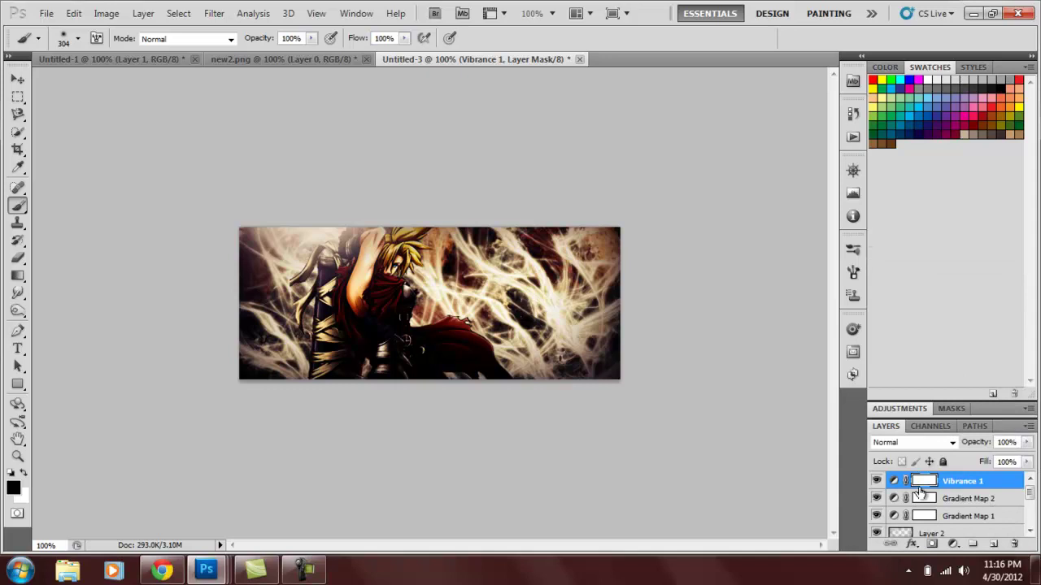
{"action": "left_click", "coordinate": [953, 544]}
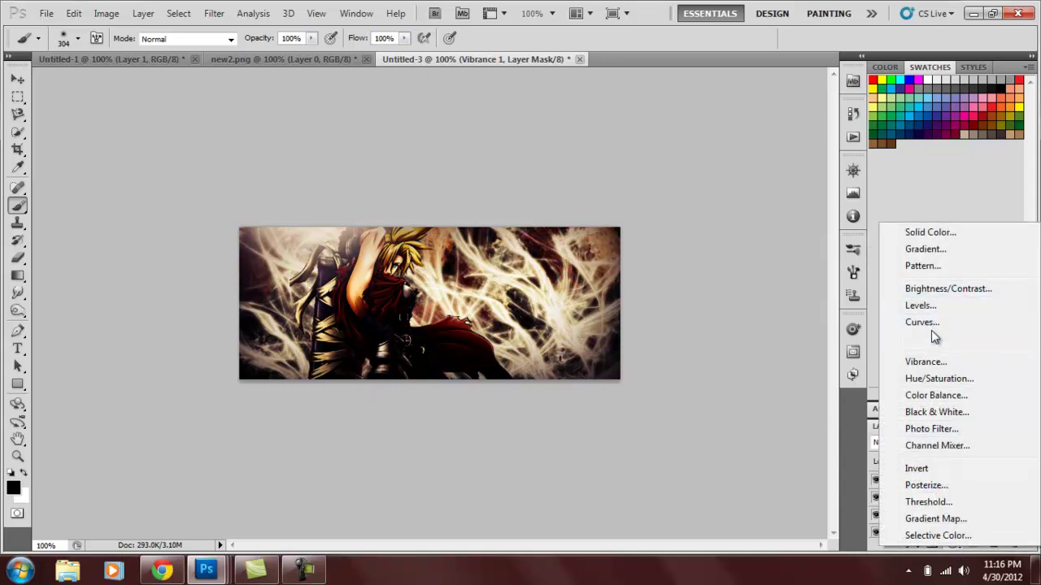
Add a Brightness/Contrast layer set to Brightness 27 and Contrast 3
{"action": "left_click", "coordinate": [936, 294]}
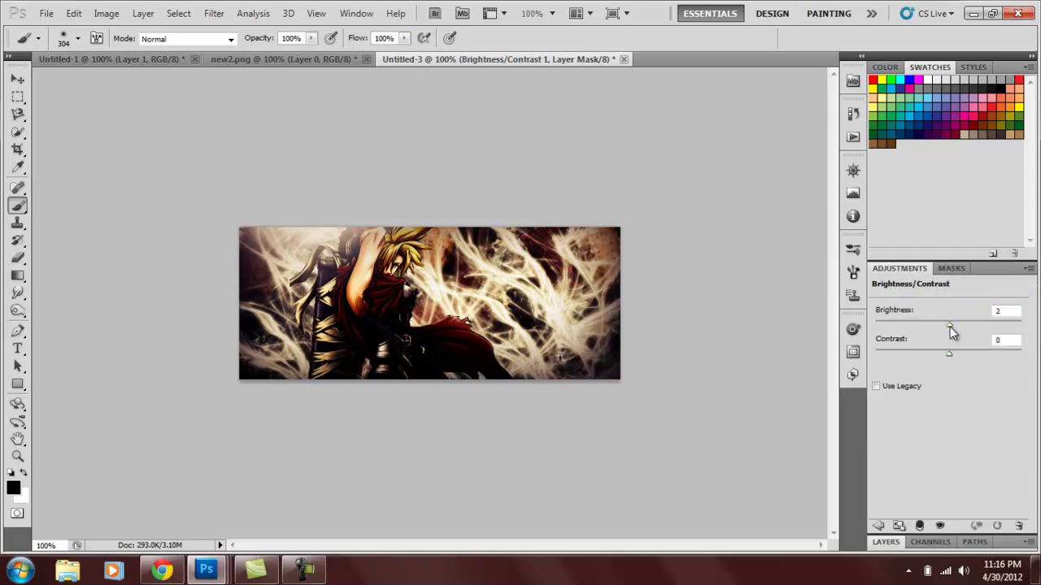
{"action": "mouse_move", "coordinate": [950, 326]}
{"action": "left_mouse_down"}
{"action": "mouse_move", "coordinate": [967, 321]}
{"action": "mouse_move", "coordinate": [955, 323]}
{"action": "left_mouse_up"}
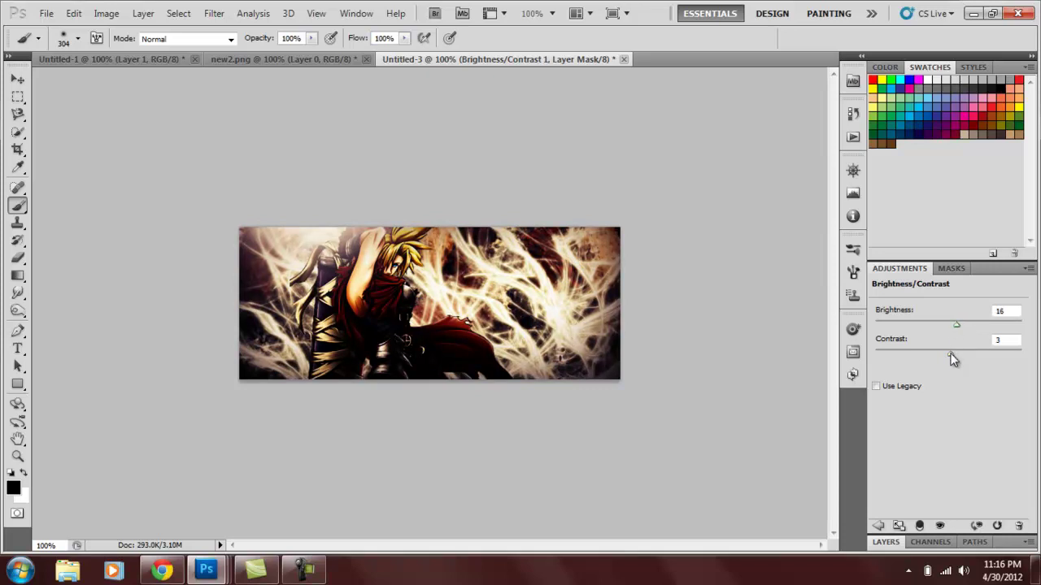
{"action": "left_click_drag", "start_coordinate": [957, 326], "coordinate": [963, 329]}
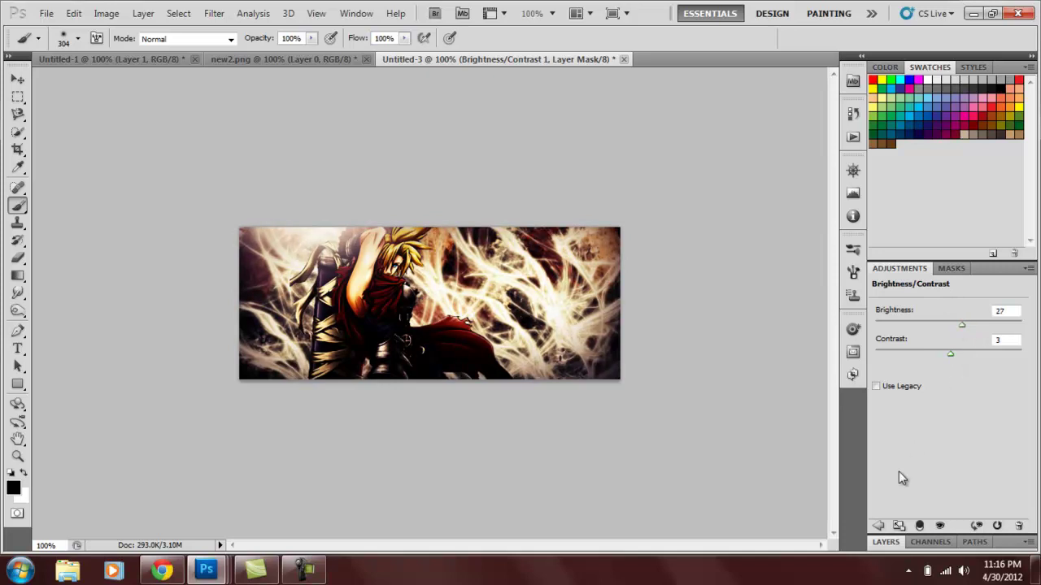
{"action": "left_click", "coordinate": [881, 542]}
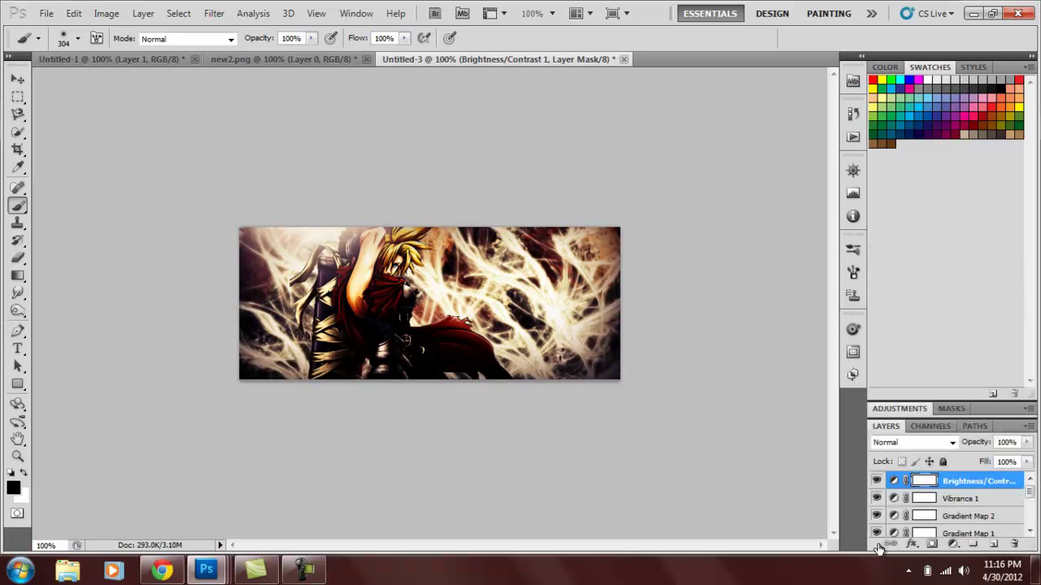
Add a Curves layer and lift the RGB curve with four points from highlights to darker tones
{"action": "left_click", "coordinate": [953, 544]}
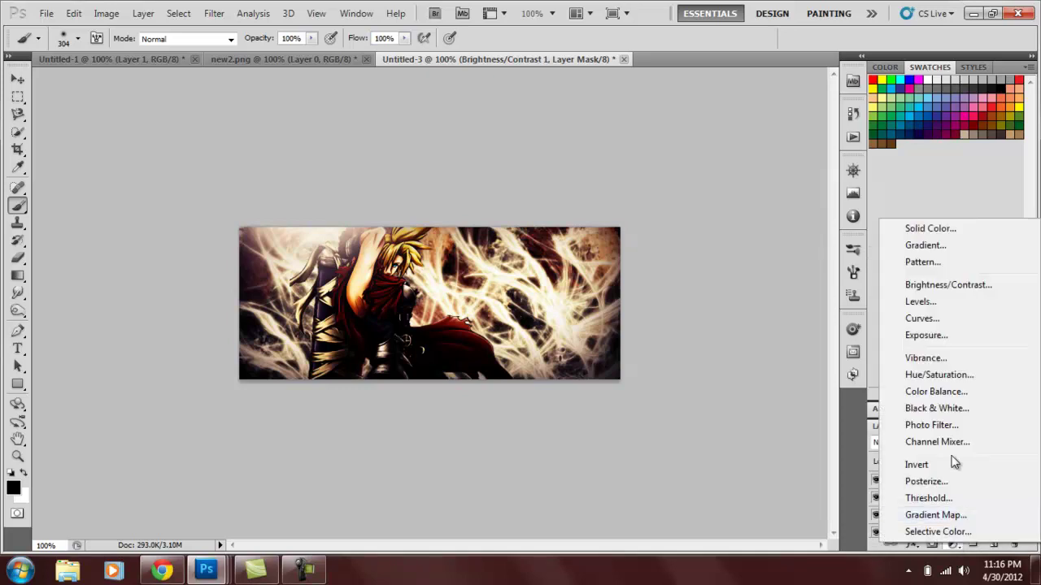
{"action": "left_click", "coordinate": [936, 323]}
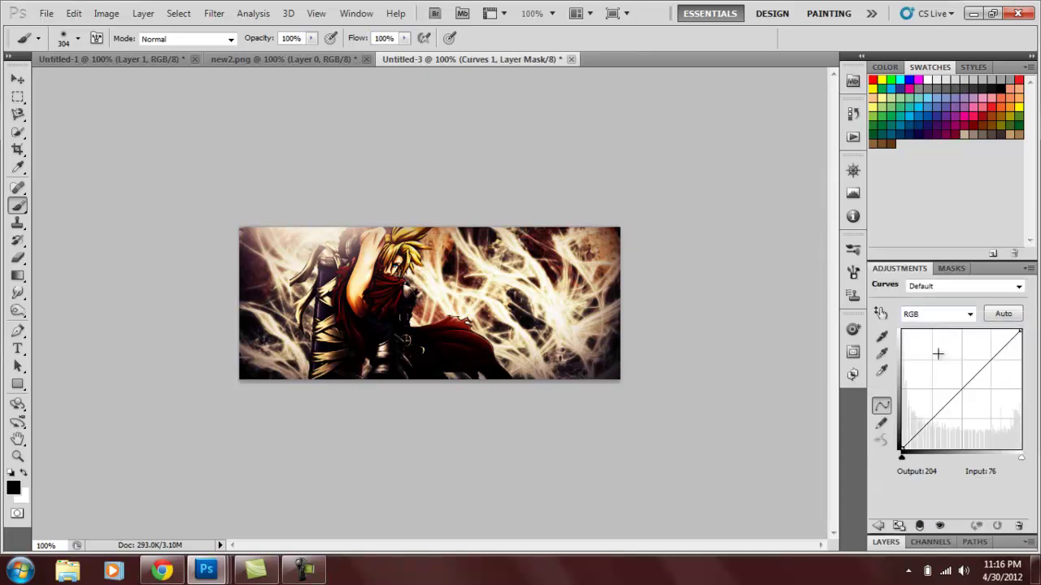
{"action": "left_click_drag", "start_coordinate": [999, 347], "coordinate": [996, 352]}
{"action": "left_click", "coordinate": [986, 360]}
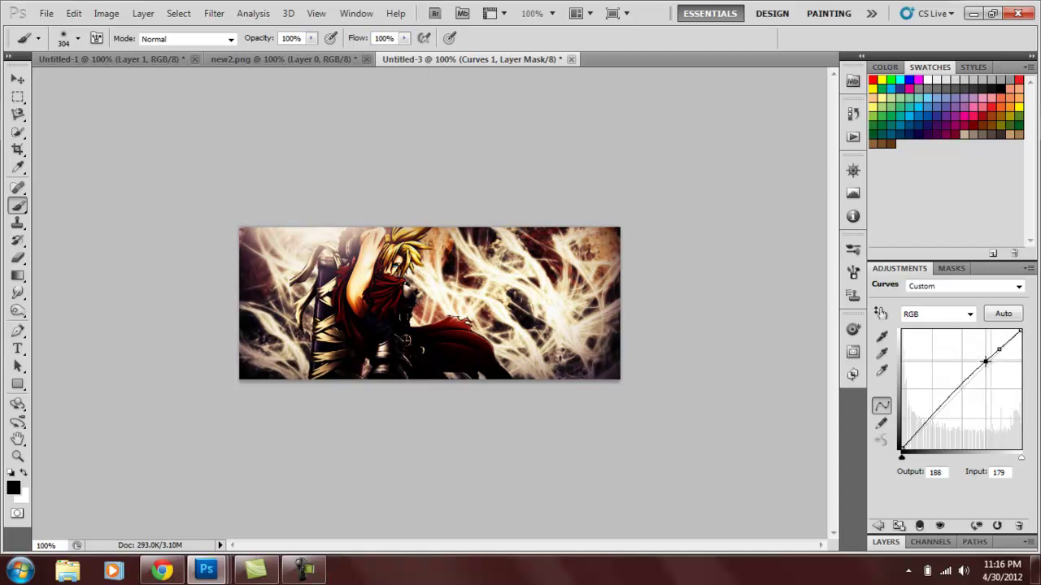
{"action": "left_click", "coordinate": [962, 384]}
{"action": "left_click_drag", "start_coordinate": [962, 383], "coordinate": [960, 386]}
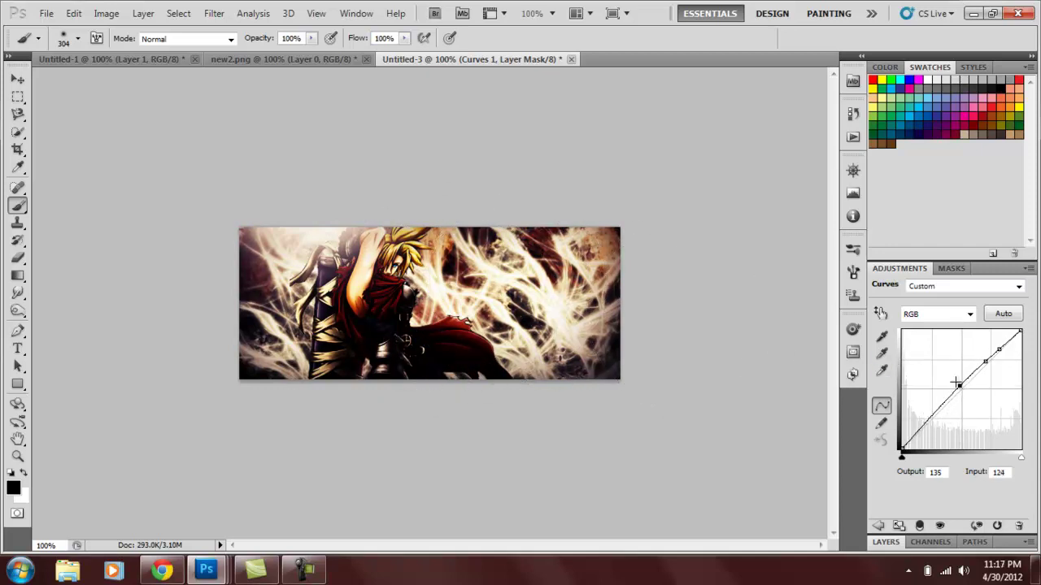
{"action": "left_click_drag", "start_coordinate": [945, 400], "coordinate": [946, 401]}
Add a new top layer, Apply Image the merged banner in Multiply, and select the Sharpen Tool
{"action": "left_click", "coordinate": [882, 542]}
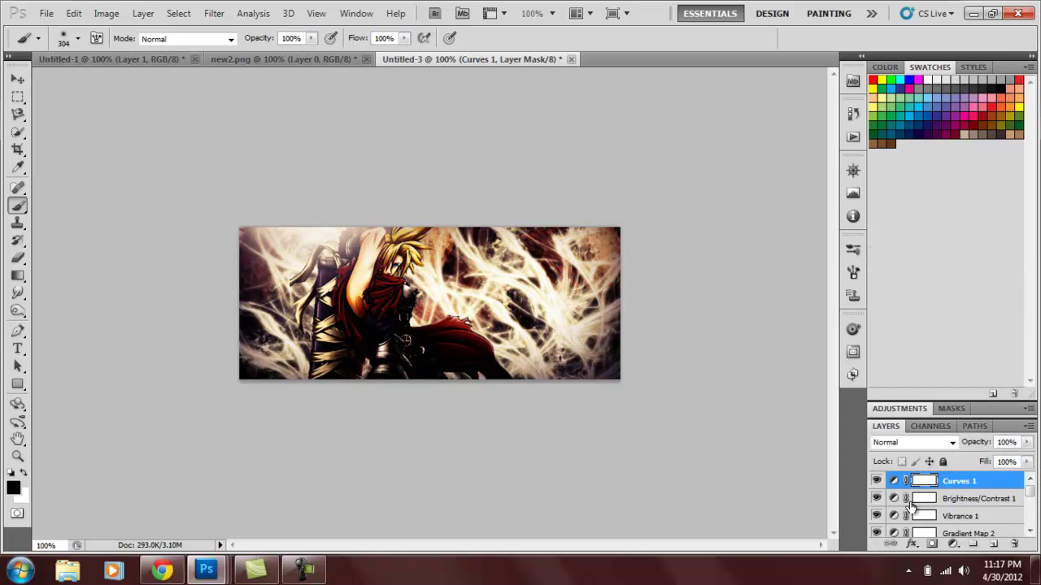
{"action": "left_click", "coordinate": [993, 544]}
{"action": "key", "text": "x"}
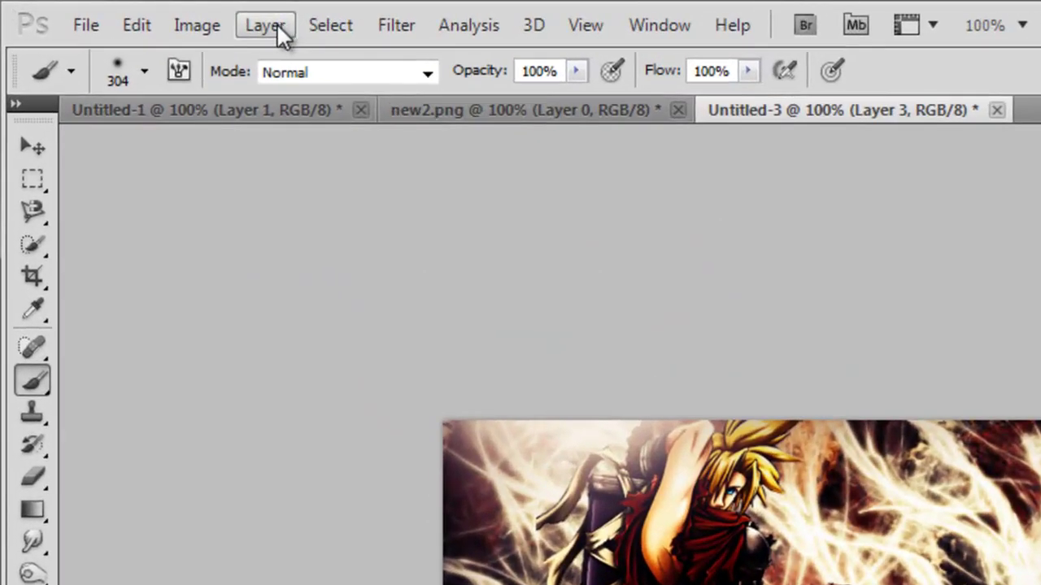
{"action": "left_click", "coordinate": [179, 27]}
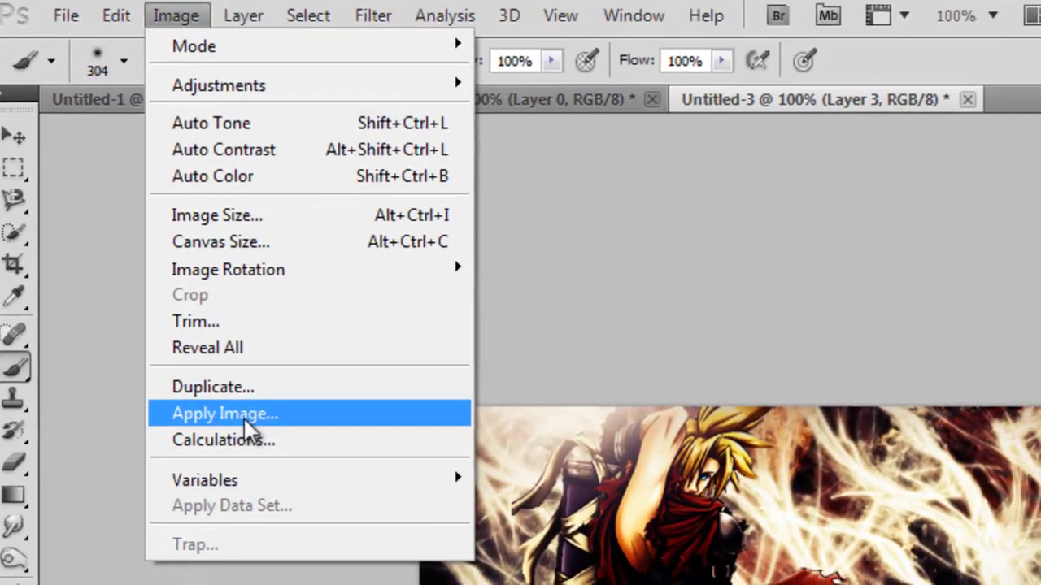
{"action": "left_click", "coordinate": [266, 431]}
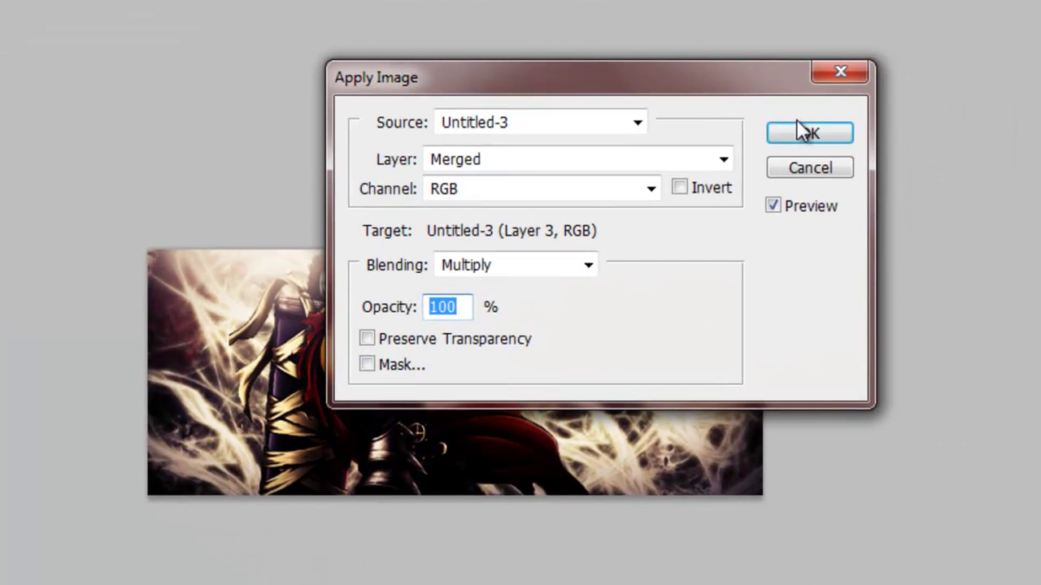
{"action": "left_click", "coordinate": [805, 135]}
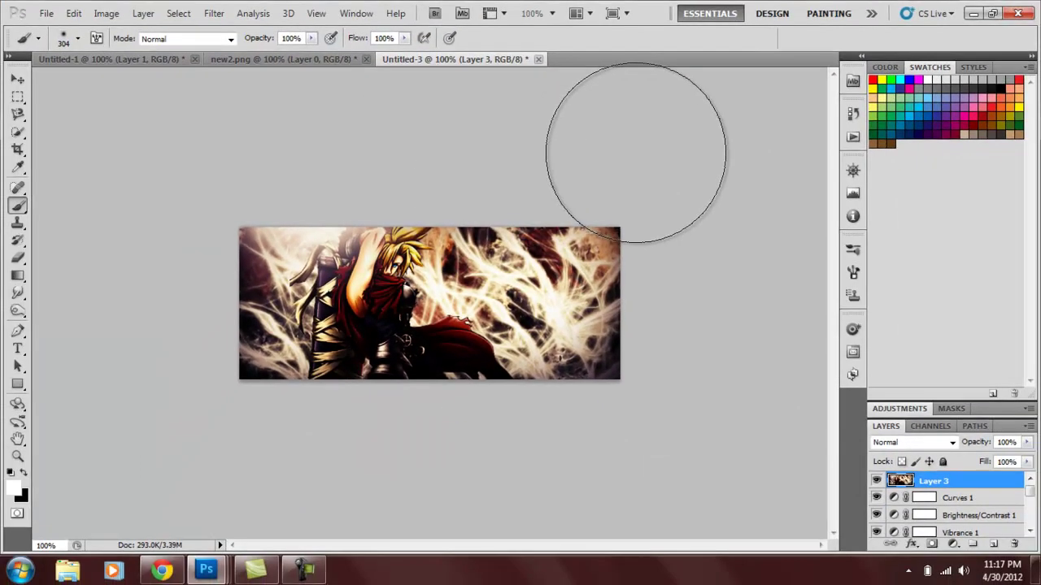
{"action": "left_click_drag", "start_coordinate": [18, 293], "coordinate": [78, 313]}
{"action": "left_click", "coordinate": [88, 313]}
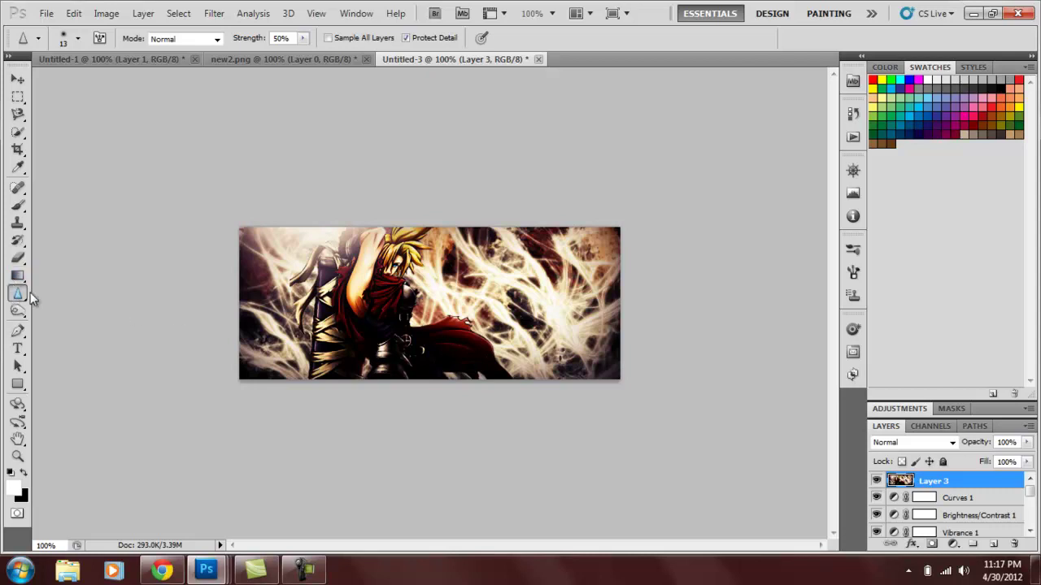
Dodge highlights at Midtones 50%, then switch to the Burn Tool to darken shadows
{"action": "mouse_move", "coordinate": [18, 292]}
{"action": "left_mouse_down"}
{"action": "mouse_move", "coordinate": [65, 309]}
{"action": "mouse_move", "coordinate": [17, 311]}
{"action": "mouse_move", "coordinate": [73, 320]}
{"action": "mouse_move", "coordinate": [79, 309]}
{"action": "left_mouse_up"}
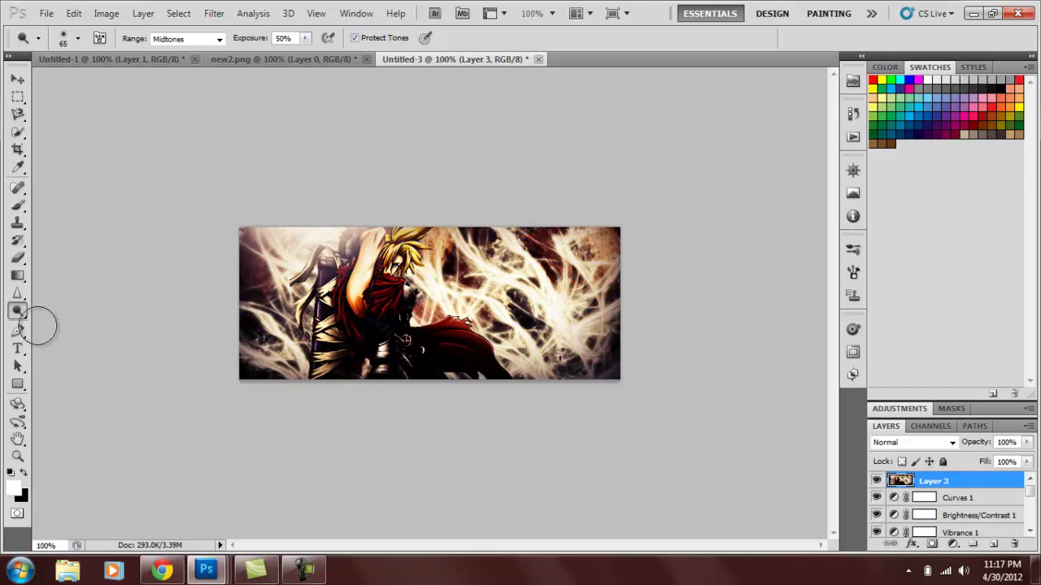
{"action": "right_click", "coordinate": [17, 310]}
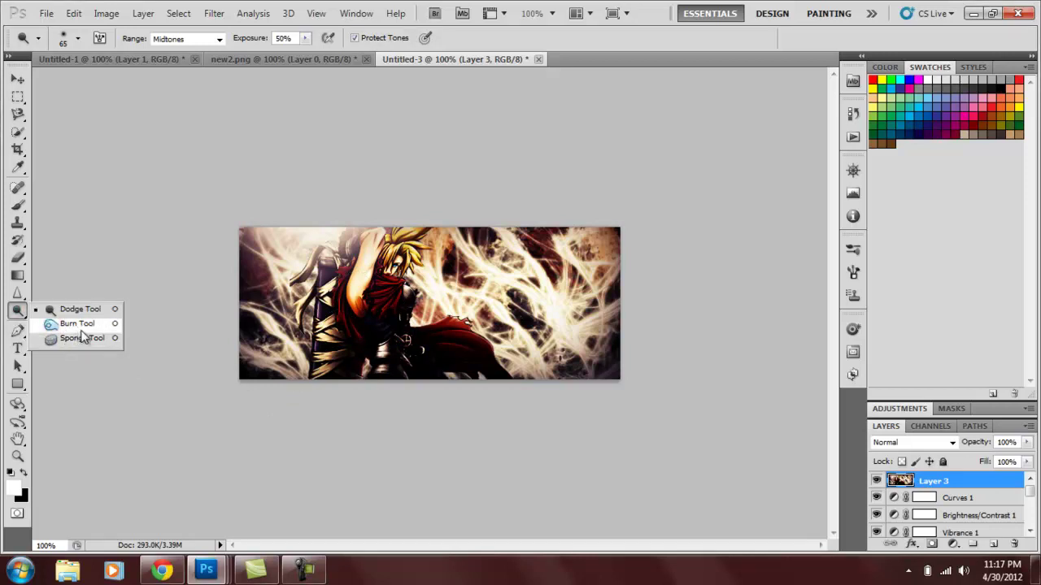
{"action": "left_click", "coordinate": [80, 325]}
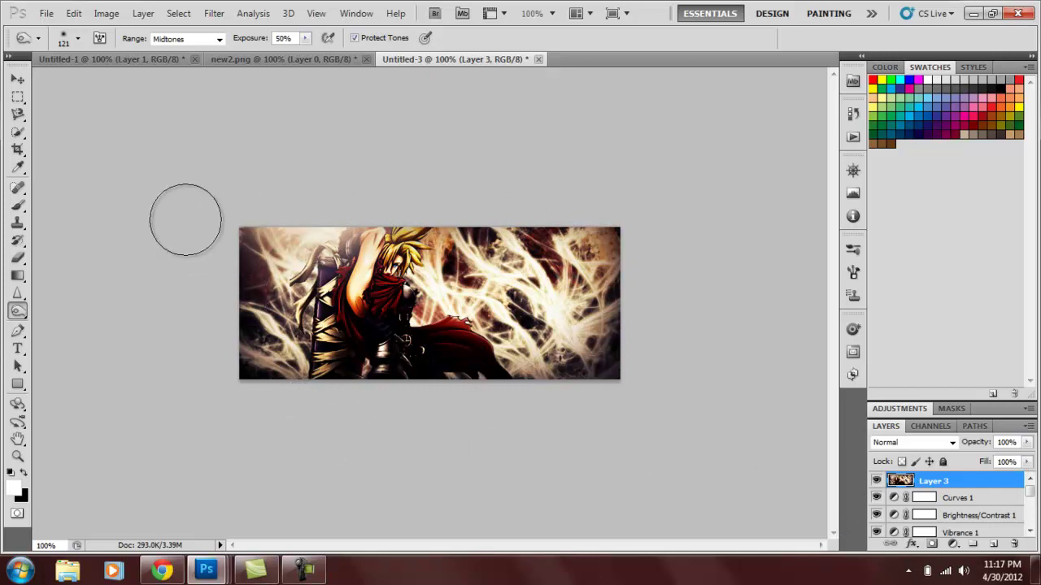
Stroke the banner edges with a centred 2 px black (000000) border
{"action": "left_click", "coordinate": [74, 14]}
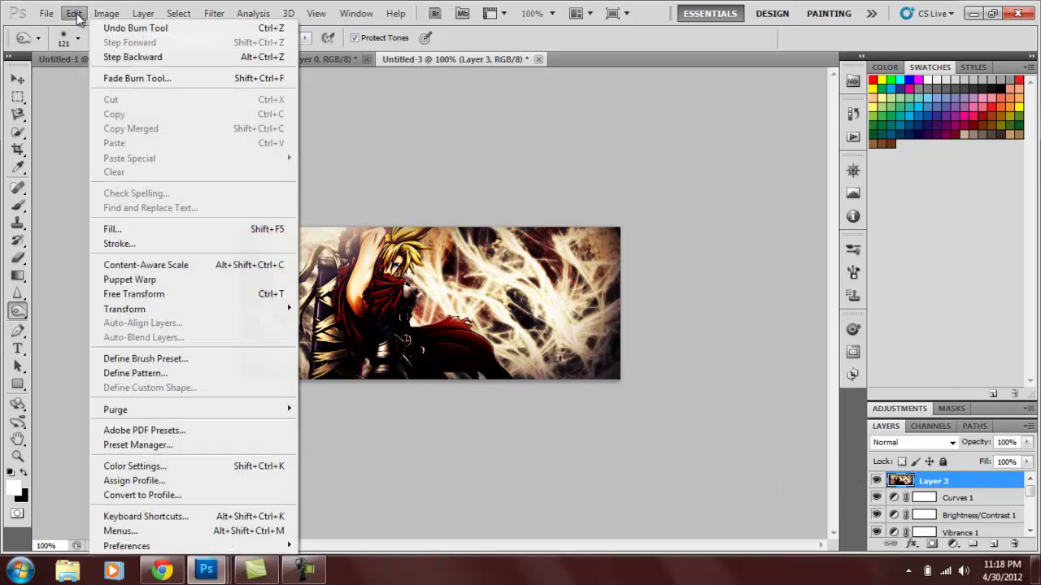
{"action": "left_click", "coordinate": [123, 246]}
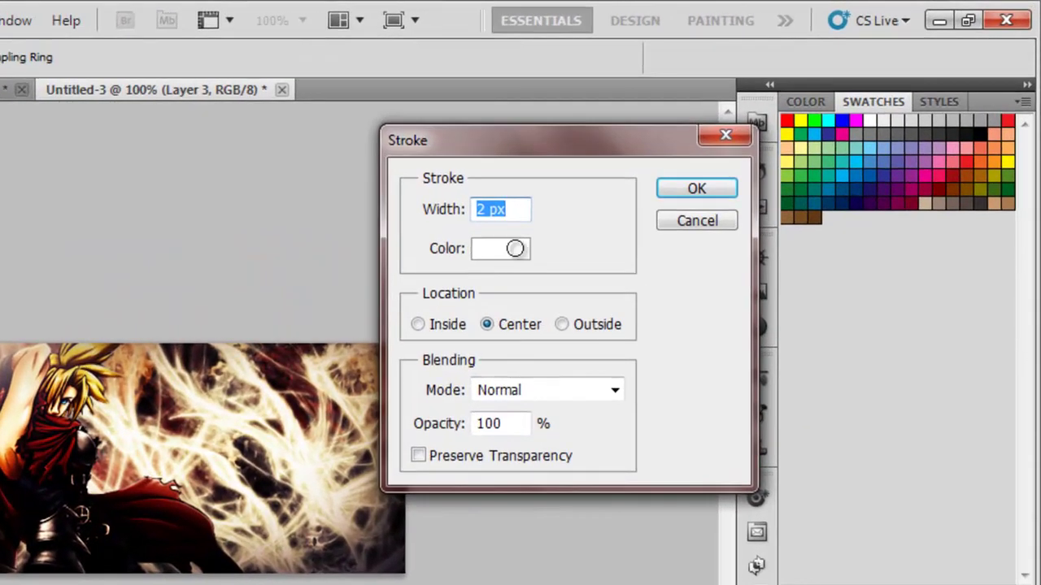
{"action": "left_click", "coordinate": [663, 172]}
{"action": "mouse_move", "coordinate": [564, 286]}
{"action": "left_mouse_down"}
{"action": "mouse_move", "coordinate": [460, 425]}
{"action": "mouse_move", "coordinate": [426, 564]}
{"action": "left_mouse_up"}
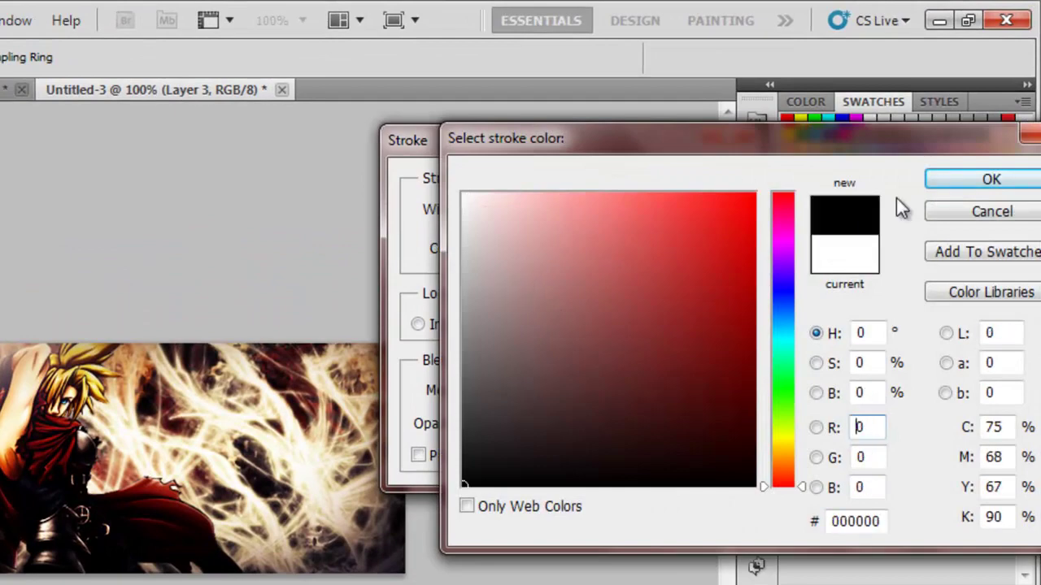
{"action": "left_click", "coordinate": [935, 178]}
{"action": "left_click", "coordinate": [483, 216]}
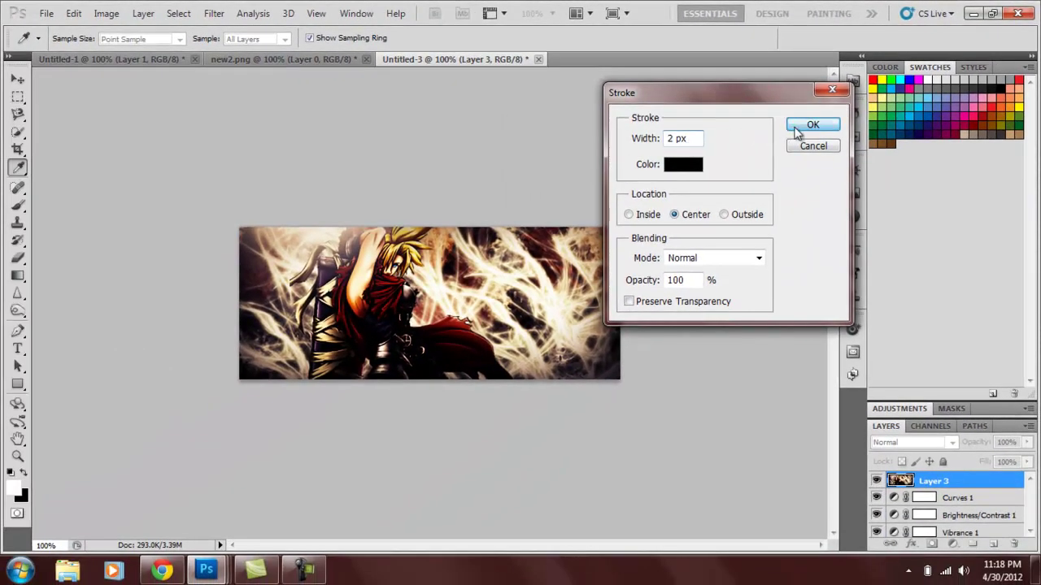
{"action": "left_click", "coordinate": [812, 125]}
{"action": "key", "text": "o"}
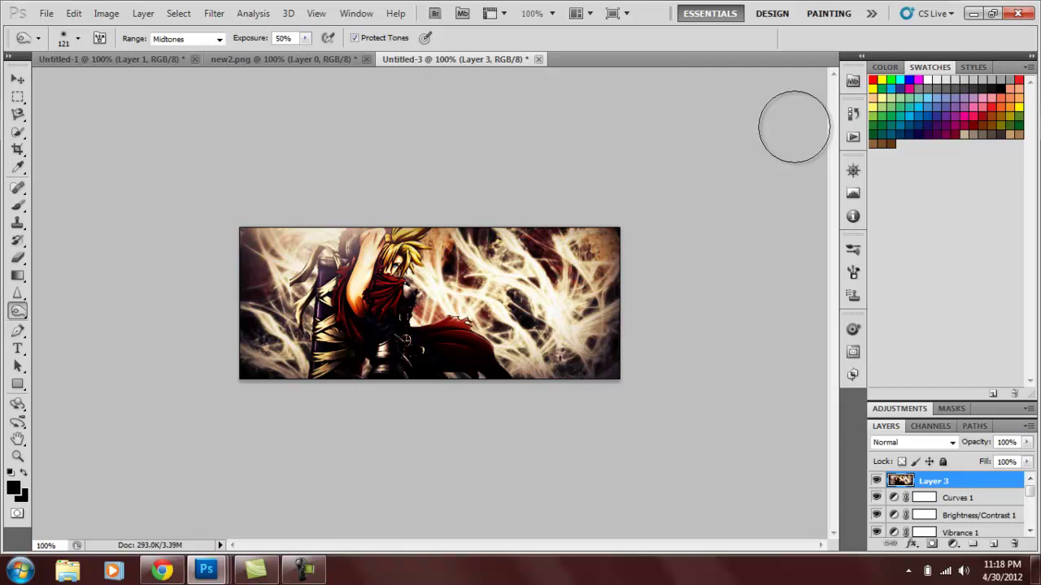